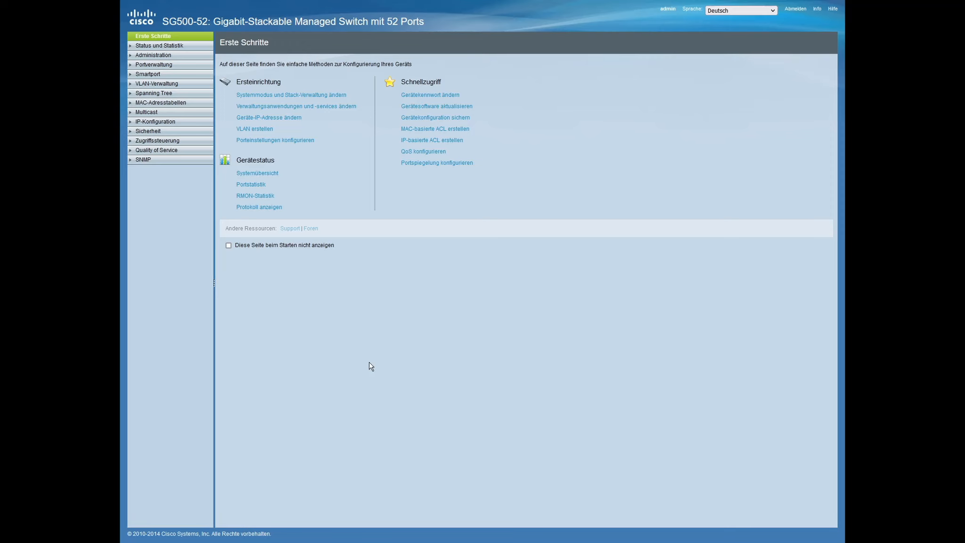
- Log back in to the Cisco switch's web interface as admin with the account password
{"action": "key", "text": "alt+Tab"}
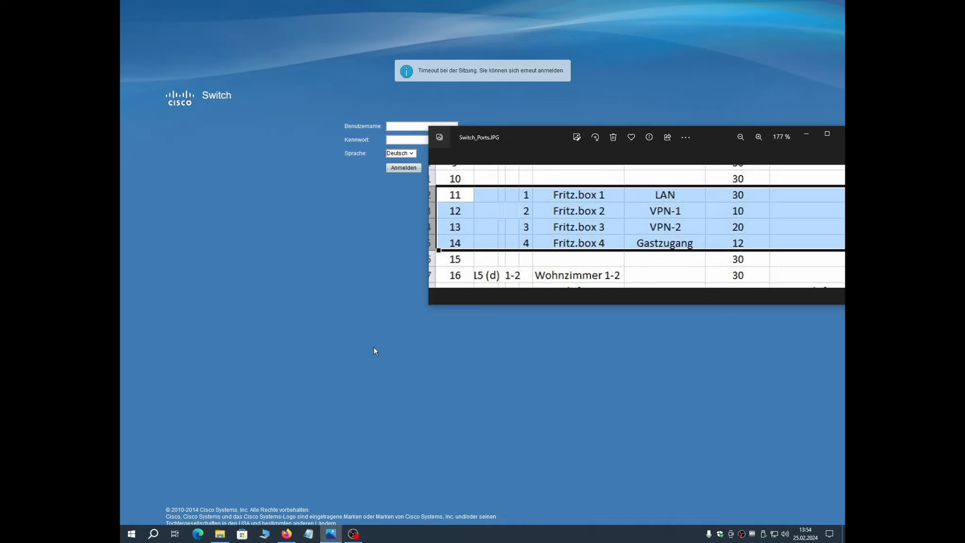
{"action": "left_click", "coordinate": [396, 127]}
{"action": "type", "text": "a"}
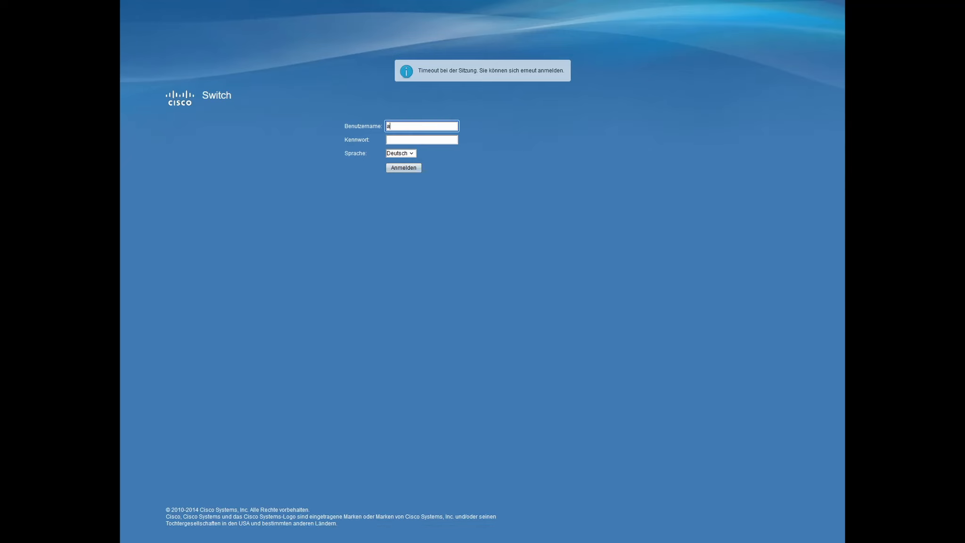
{"action": "type", "text": "dmin"}
{"action": "key", "text": "Tab"}
{"action": "type", "text": "••••••••••••"}
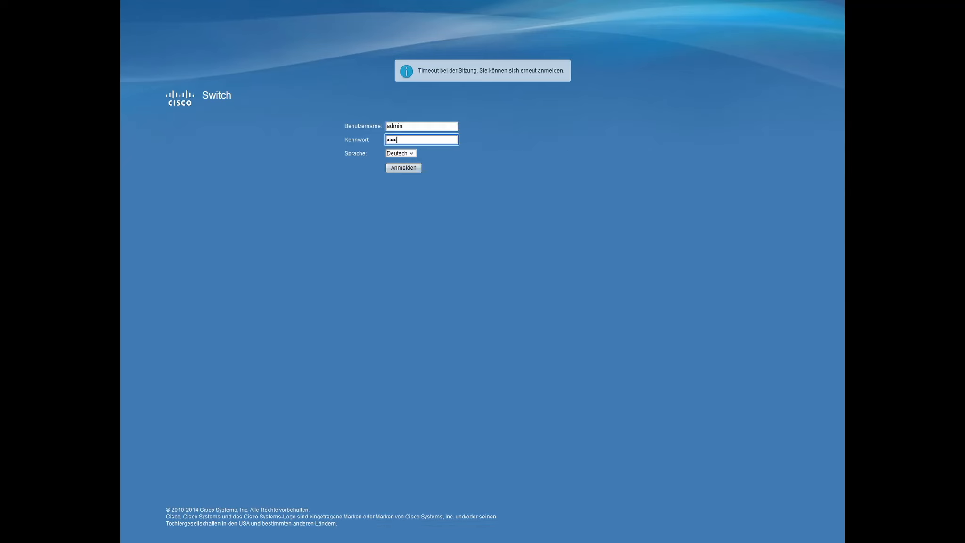
{"action": "type", "text": "••"}
{"action": "key", "text": "Return"}
- Switch to the Photos app and place the Switch_Ports.JPG port plan over the middle of the switch's start page
{"action": "key", "text": "alt+Tab"}
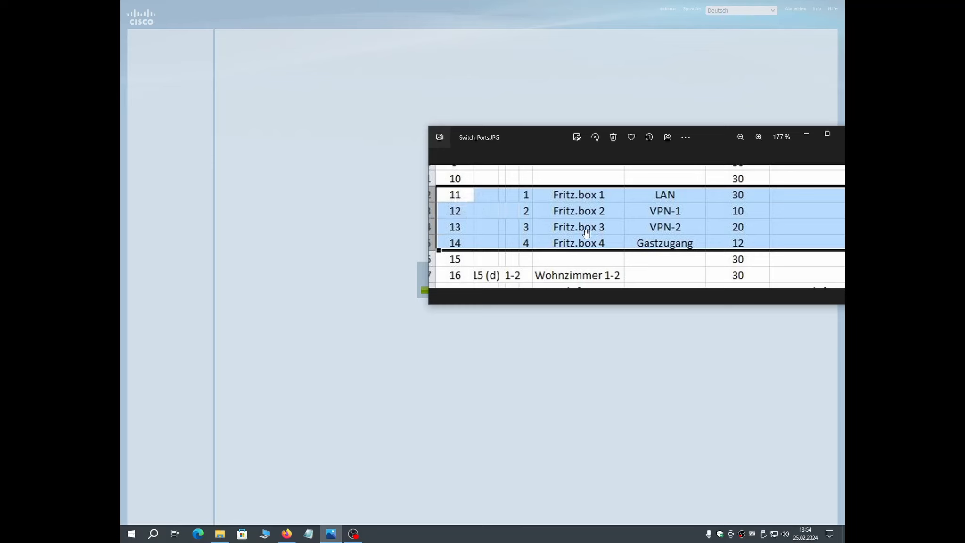
{"action": "left_click_drag", "start_coordinate": [549, 133], "coordinate": [526, 131]}
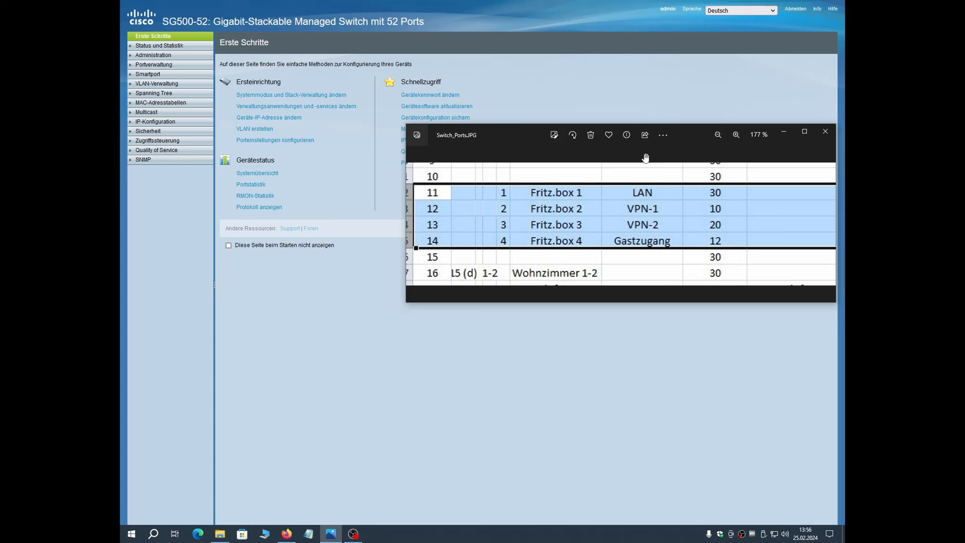
{"action": "left_click_drag", "start_coordinate": [687, 136], "coordinate": [571, 153]}
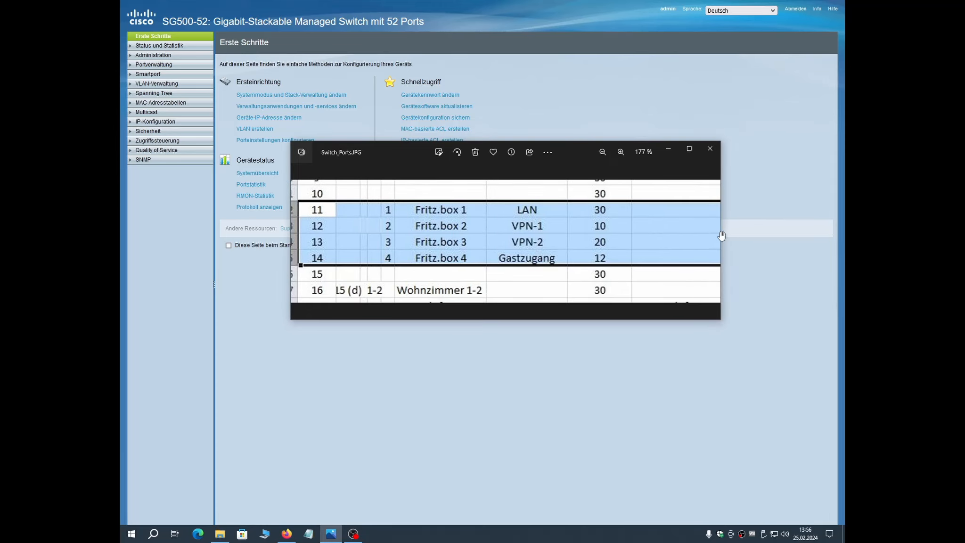
- Show Fritz_Vlan.JPG in an enlarged viewer at 110 % zoom to read the FRITZ!Box VPN connection's LAN port and network settings
{"action": "left_click", "coordinate": [299, 244]}
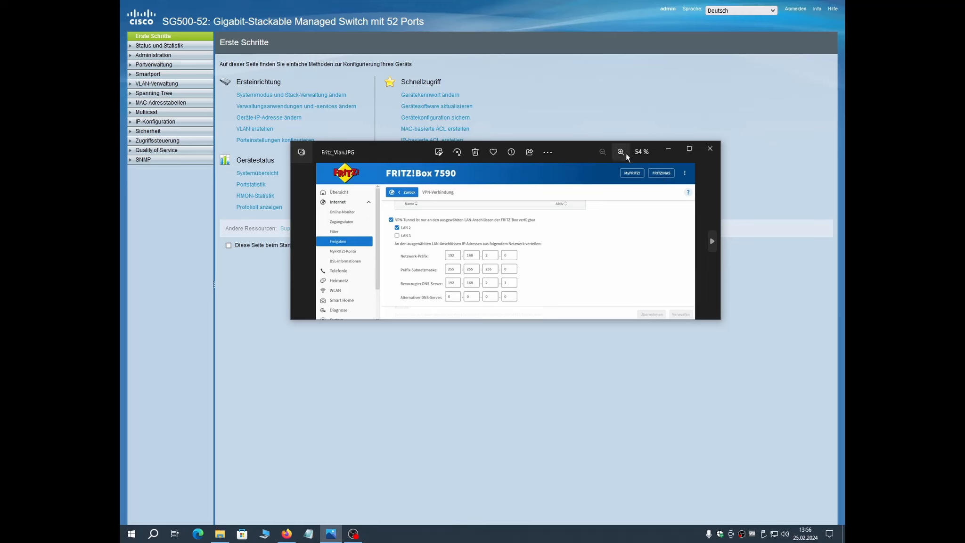
{"action": "left_click_drag", "start_coordinate": [558, 147], "coordinate": [431, 95]}
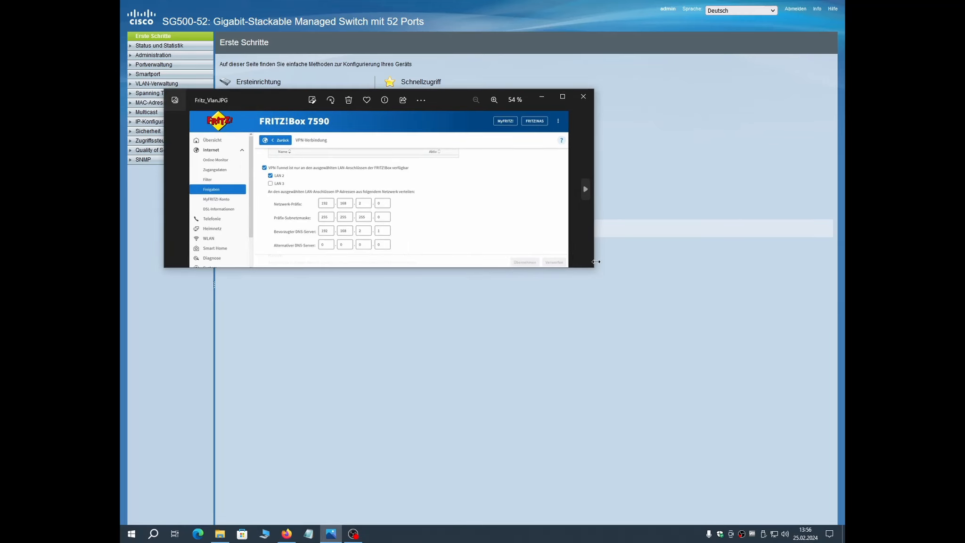
{"action": "left_click_drag", "start_coordinate": [640, 317], "coordinate": [765, 481]}
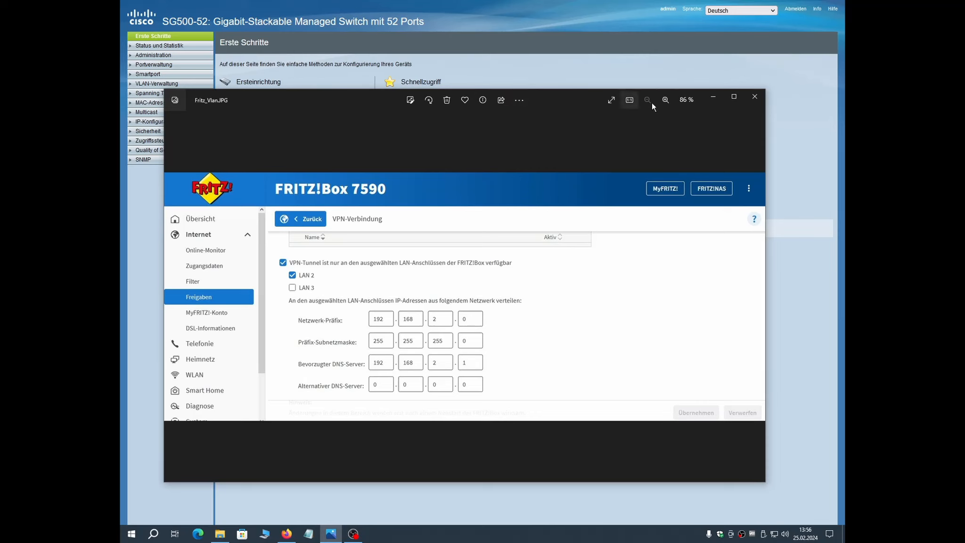
{"action": "left_click", "coordinate": [666, 100]}
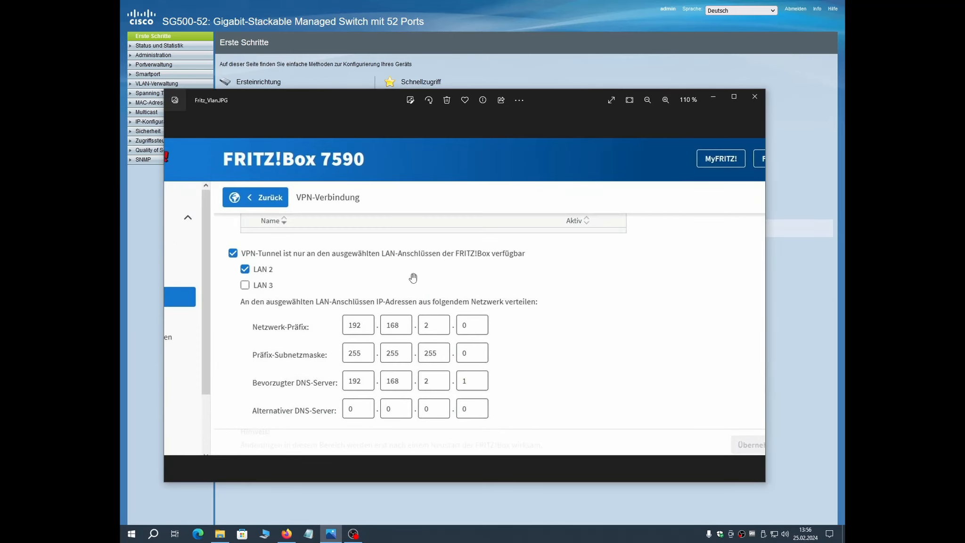
{"action": "left_click_drag", "start_coordinate": [413, 278], "coordinate": [497, 278]}
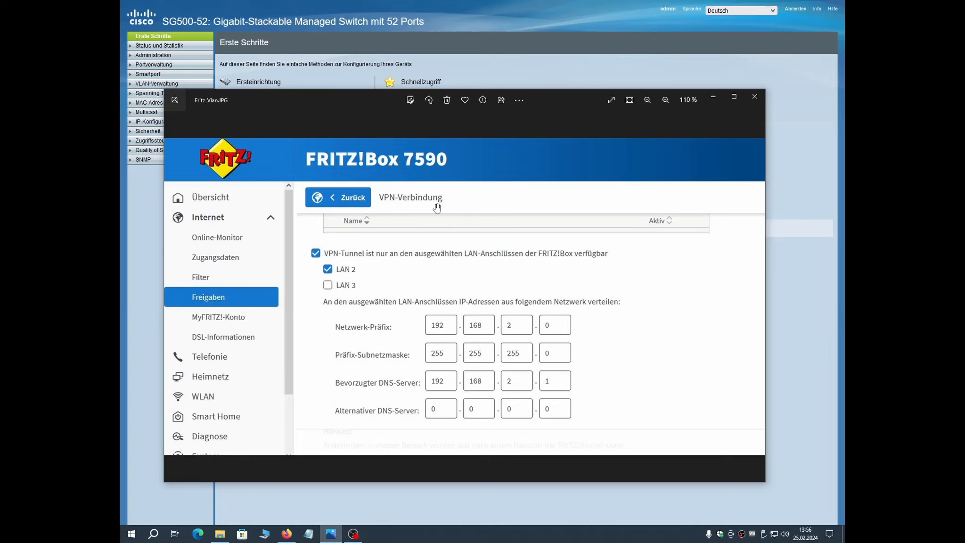
{"action": "left_click_drag", "start_coordinate": [435, 208], "coordinate": [430, 212]}
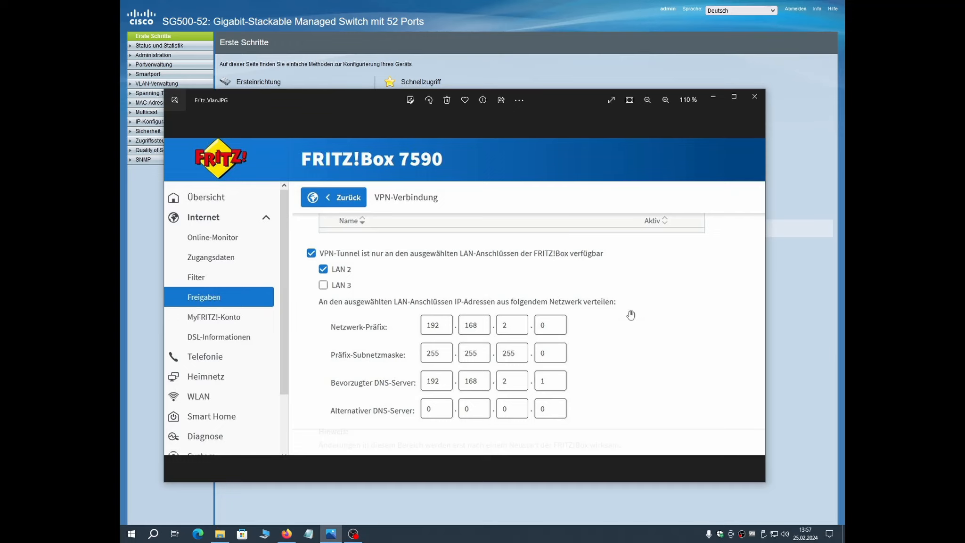
- Return to Switch_Ports.JPG at 146 % zoom in a smaller viewer and examine the VLAN plan for ports 11 to 14
{"action": "left_click", "coordinate": [759, 304]}
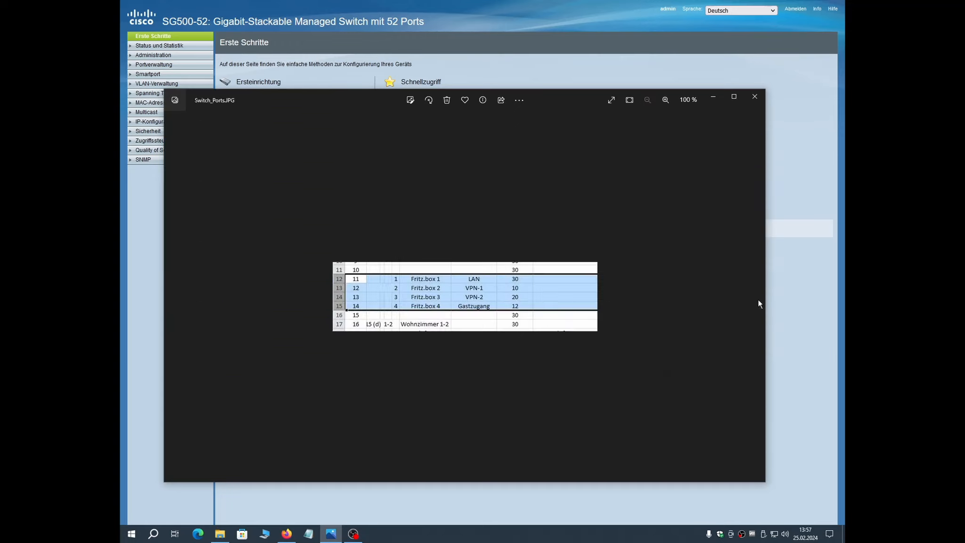
{"action": "left_click", "coordinate": [666, 100]}
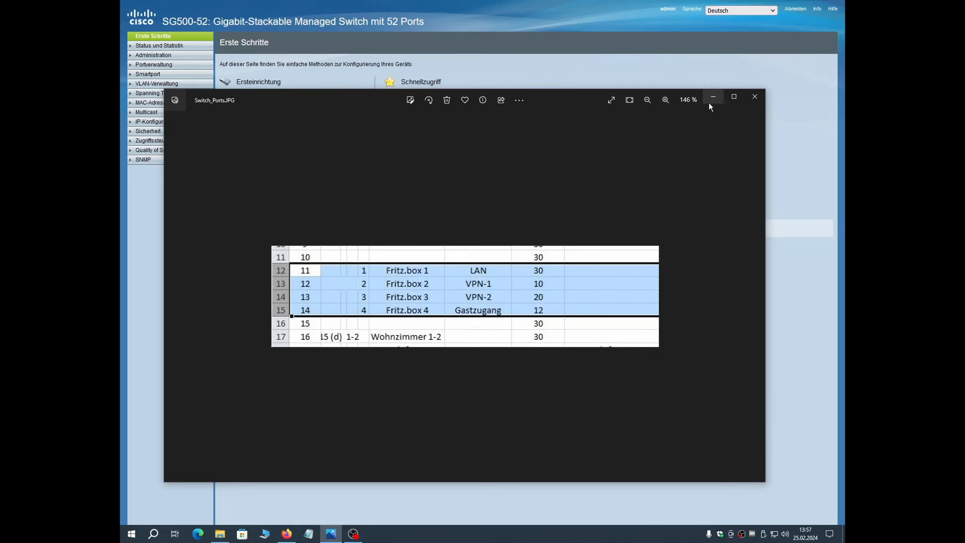
{"action": "left_click_drag", "start_coordinate": [758, 90], "coordinate": [558, 243]}
{"action": "left_click", "coordinate": [459, 258]}
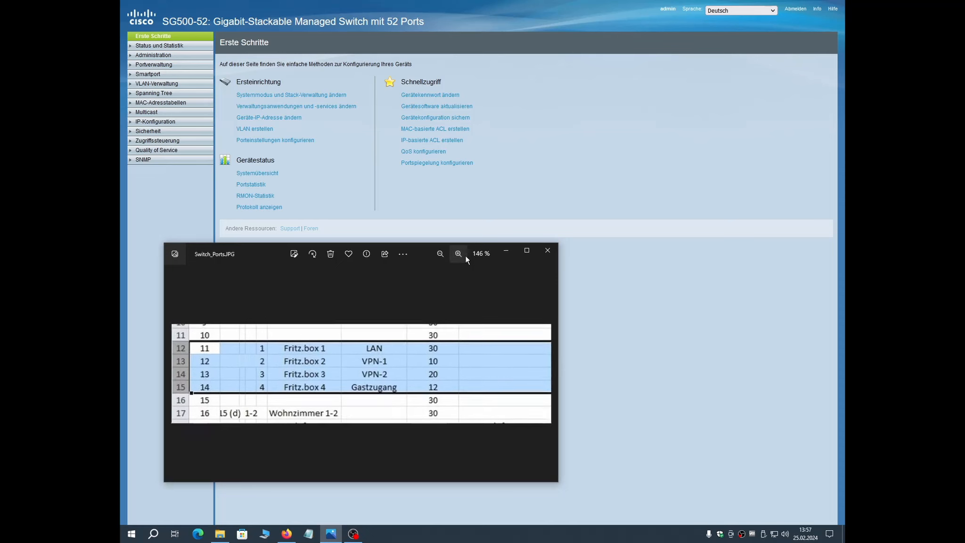
{"action": "left_click_drag", "start_coordinate": [434, 255], "coordinate": [670, 149]}
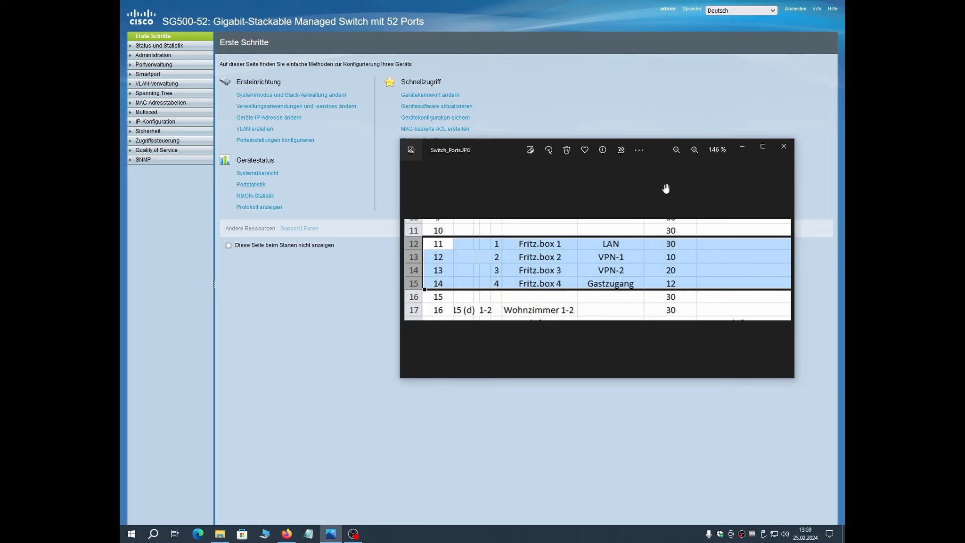
{"action": "left_click_drag", "start_coordinate": [657, 148], "coordinate": [667, 129]}
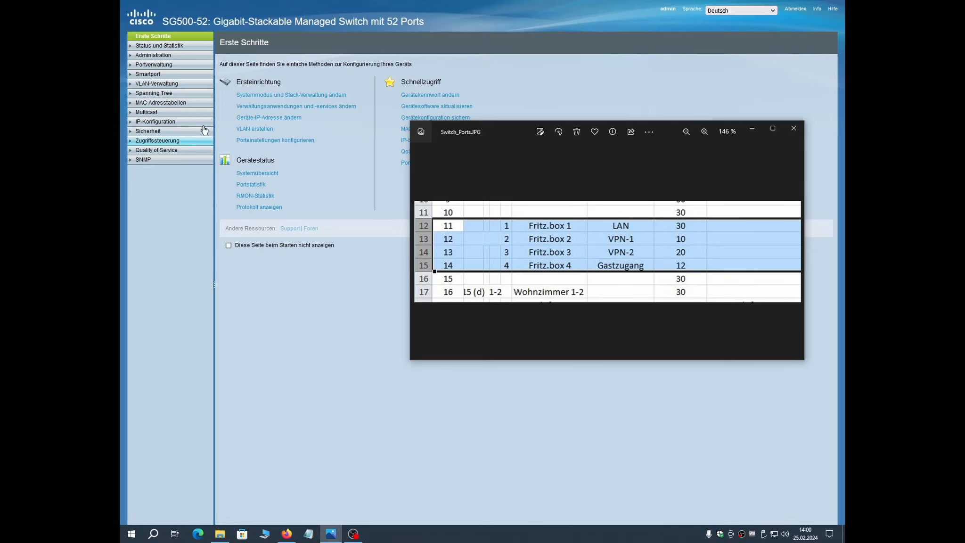
- Open the switch's VLAN-Einstellungen table and place the Switch_Ports.JPG port plan below it to compare the VLAN IDs
{"action": "left_click", "coordinate": [160, 83]}
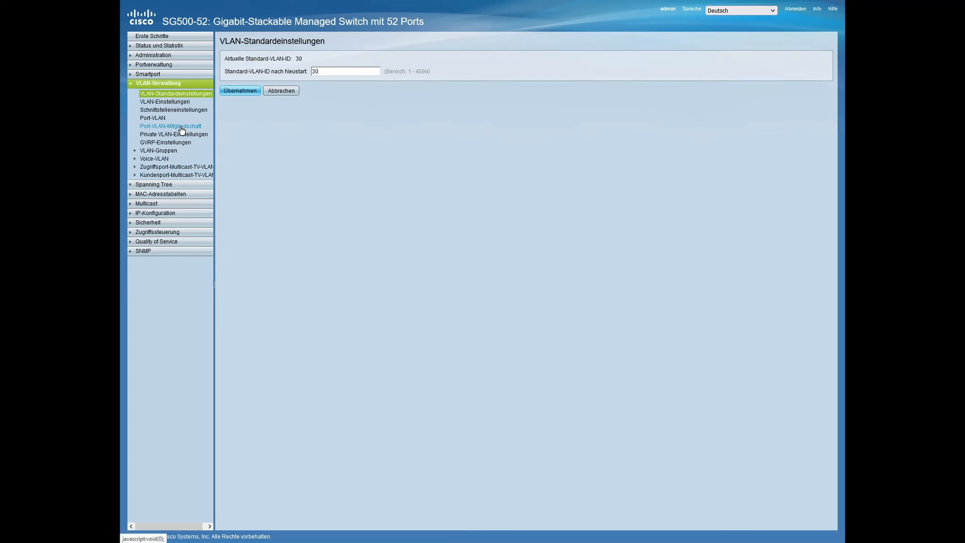
{"action": "left_click", "coordinate": [180, 102]}
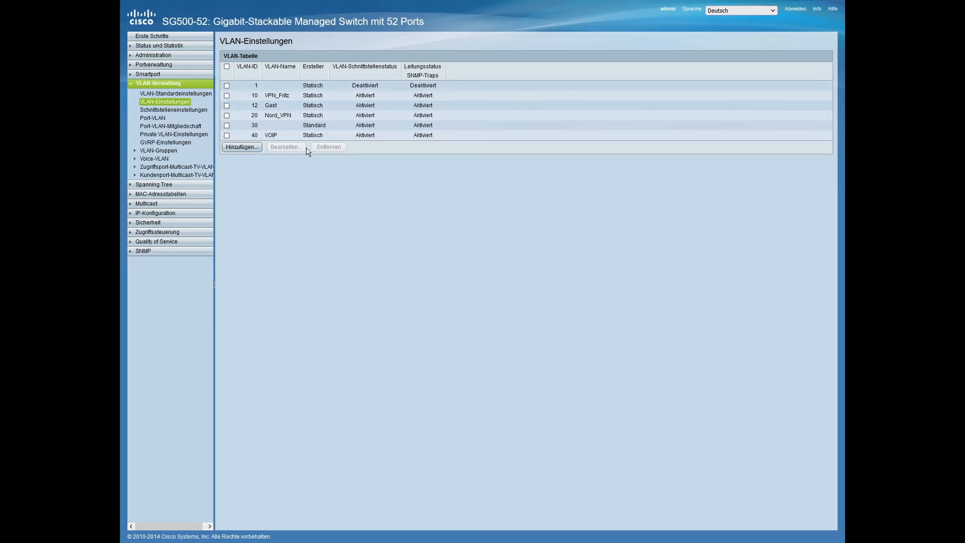
{"action": "key", "text": "alt+Tab"}
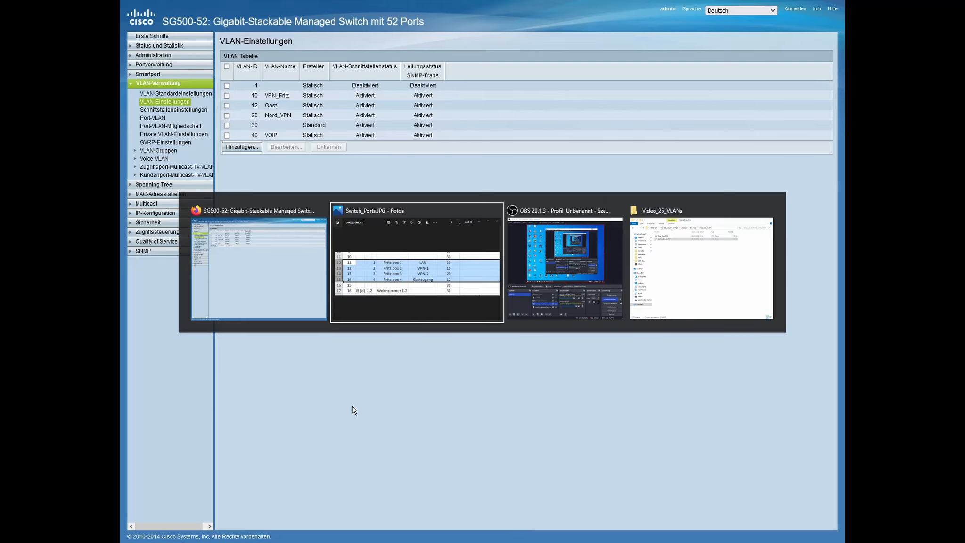
{"action": "left_click_drag", "start_coordinate": [510, 127], "coordinate": [325, 180]}
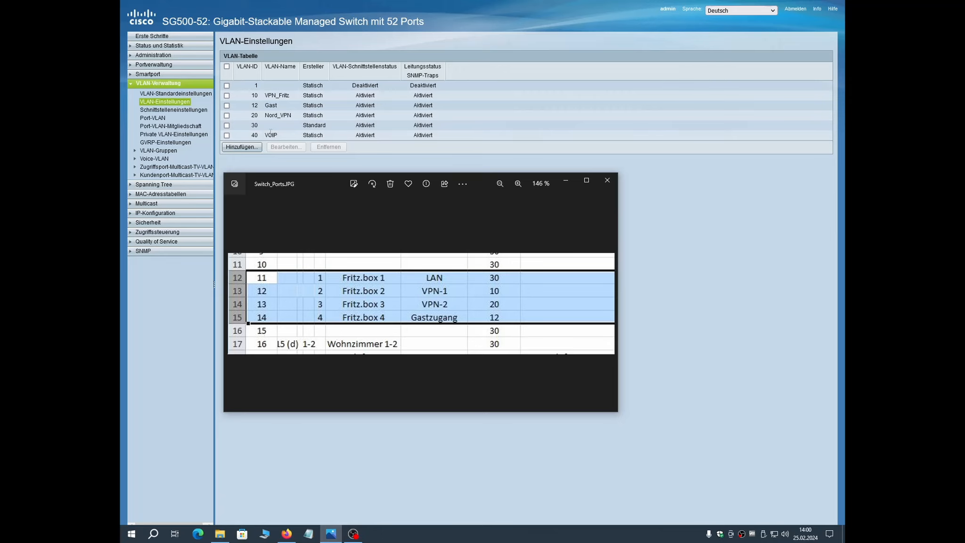
{"action": "left_click_drag", "start_coordinate": [326, 185], "coordinate": [364, 189]}
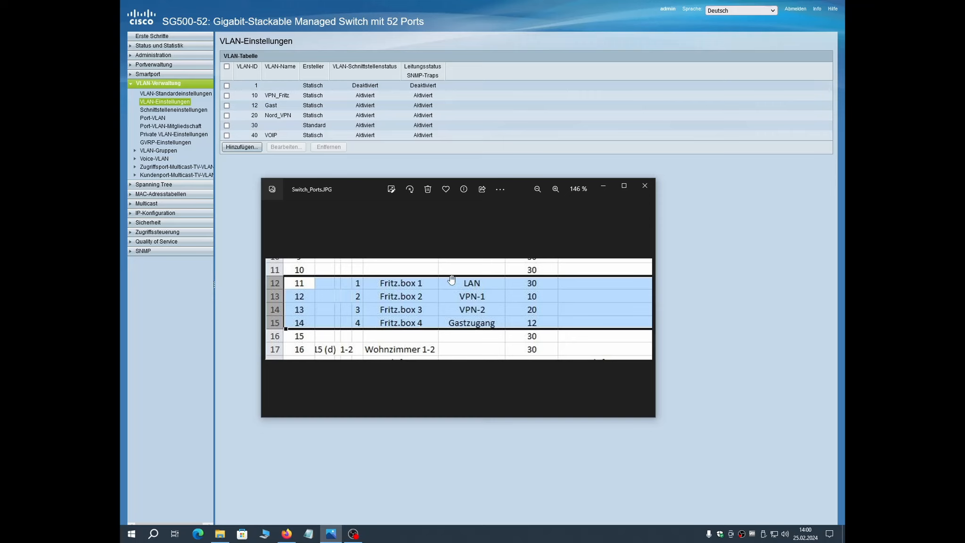
- Review the Schnittstelleneinstellungen and the Port-VLAN-Mitgliedschaft entries of ports GE11 to GE14
{"action": "left_click", "coordinate": [190, 113]}
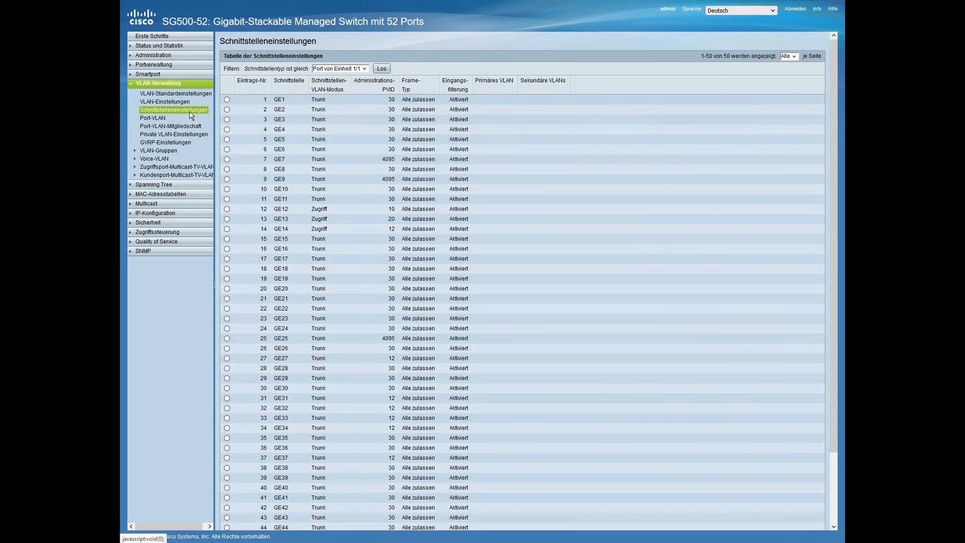
{"action": "left_click", "coordinate": [161, 128]}
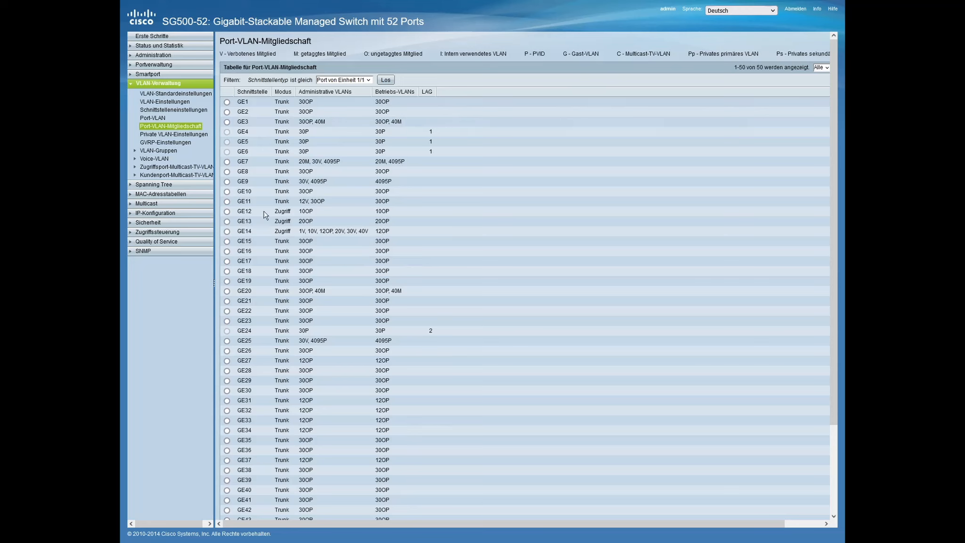
{"action": "left_click", "coordinate": [228, 201]}
{"action": "left_click", "coordinate": [227, 212]}
{"action": "left_click", "coordinate": [227, 221]}
{"action": "left_click", "coordinate": [227, 232]}
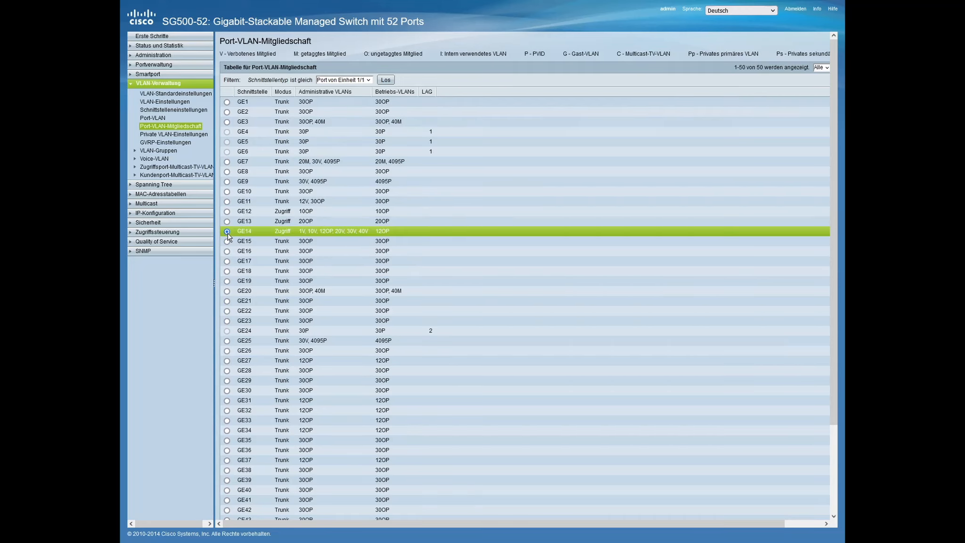
{"action": "left_click", "coordinate": [227, 192]}
{"action": "left_click", "coordinate": [227, 202]}
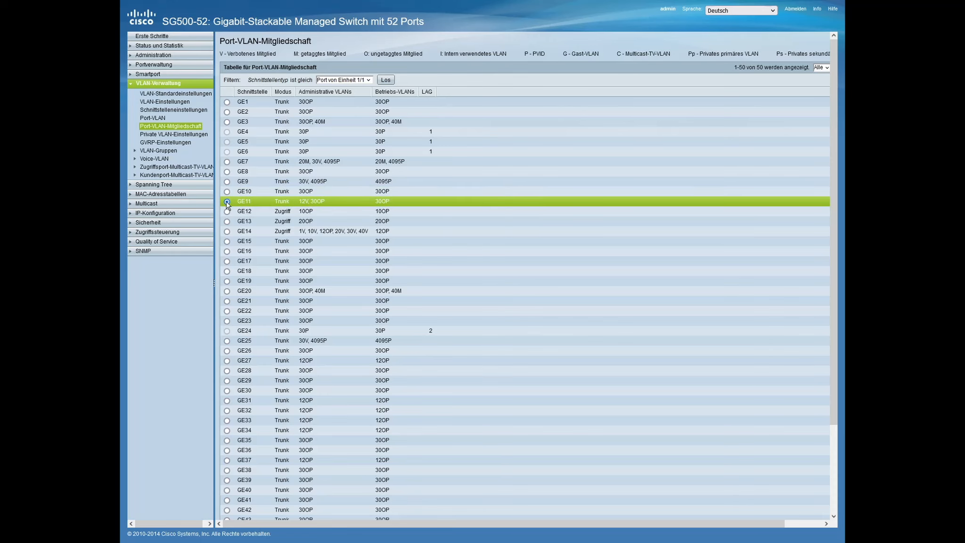
{"action": "left_click", "coordinate": [227, 211]}
{"action": "left_click", "coordinate": [228, 221]}
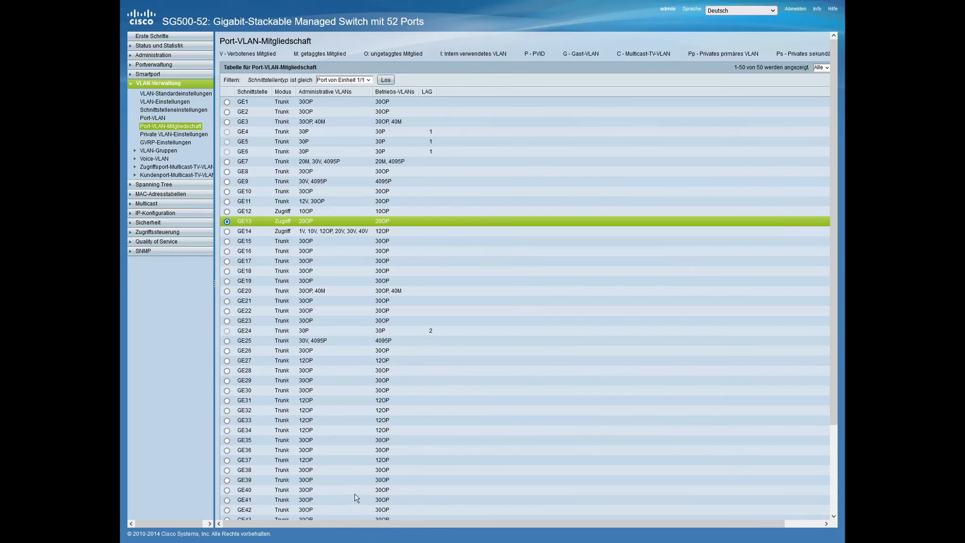
- Place the Switch_Ports.JPG port plan beside the membership table and compare its rows with GE11 to GE14
{"action": "key", "text": "alt+Tab"}
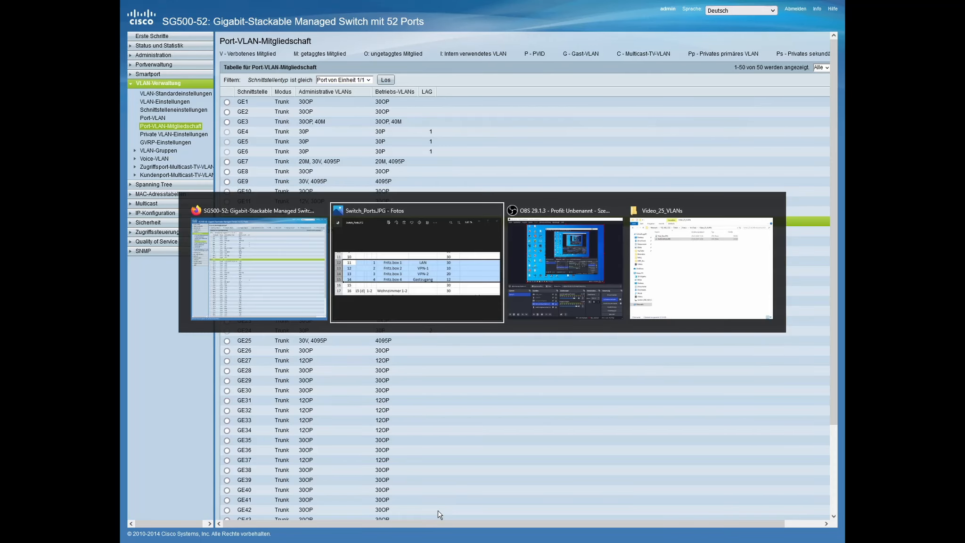
{"action": "left_click_drag", "start_coordinate": [363, 187], "coordinate": [410, 187]}
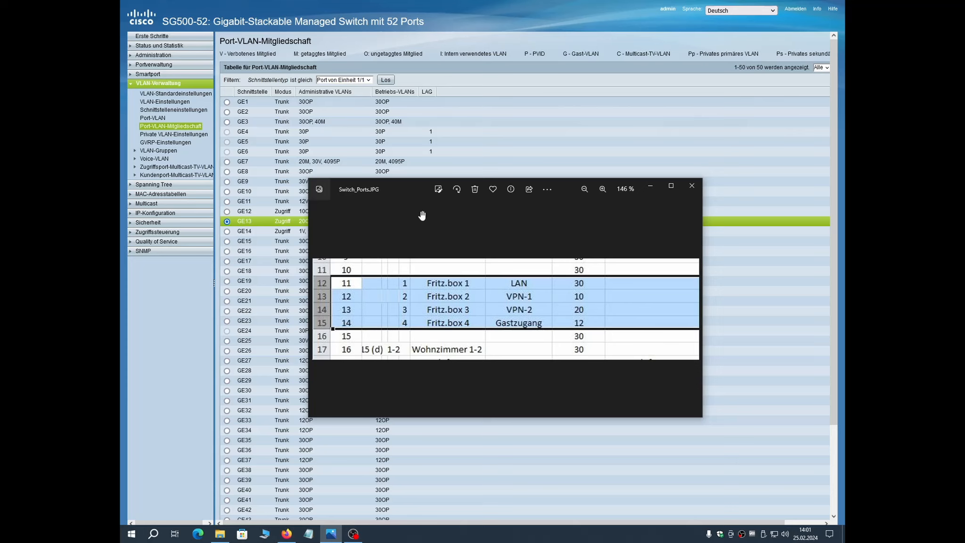
{"action": "left_click_drag", "start_coordinate": [406, 186], "coordinate": [454, 173]}
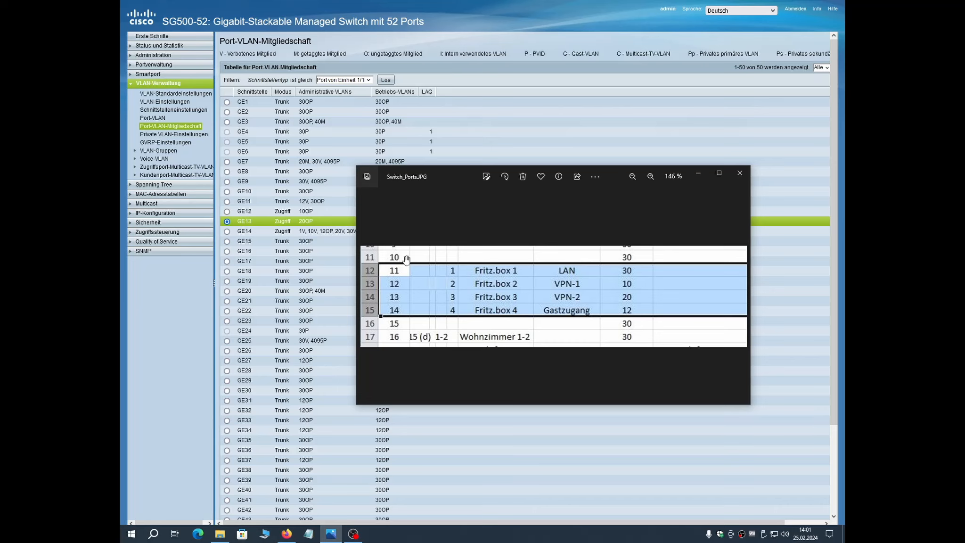
{"action": "left_click", "coordinate": [293, 236]}
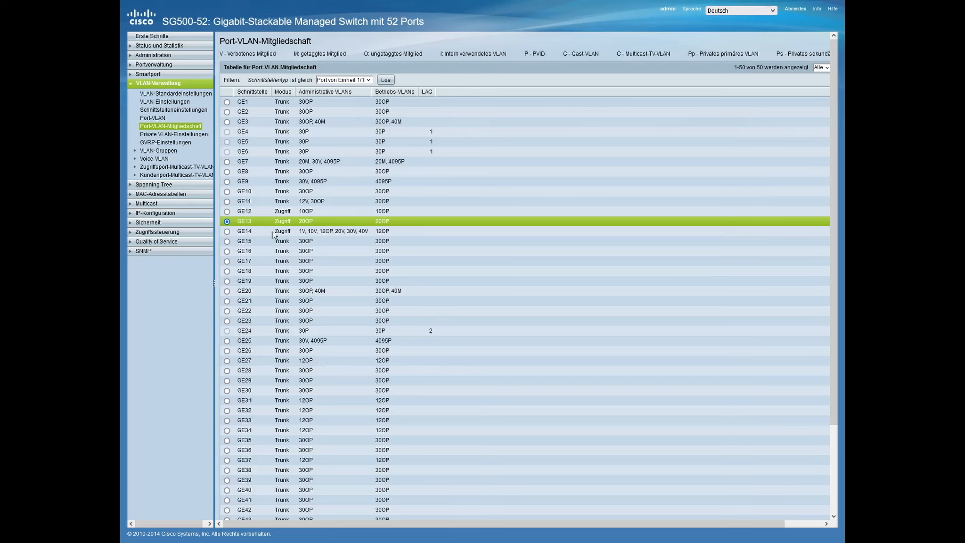
- Select the membership entries of GE11 and GE12 in turn and check the VLAN assignment against the Switch_Ports.JPG port plan
{"action": "left_click", "coordinate": [228, 202]}
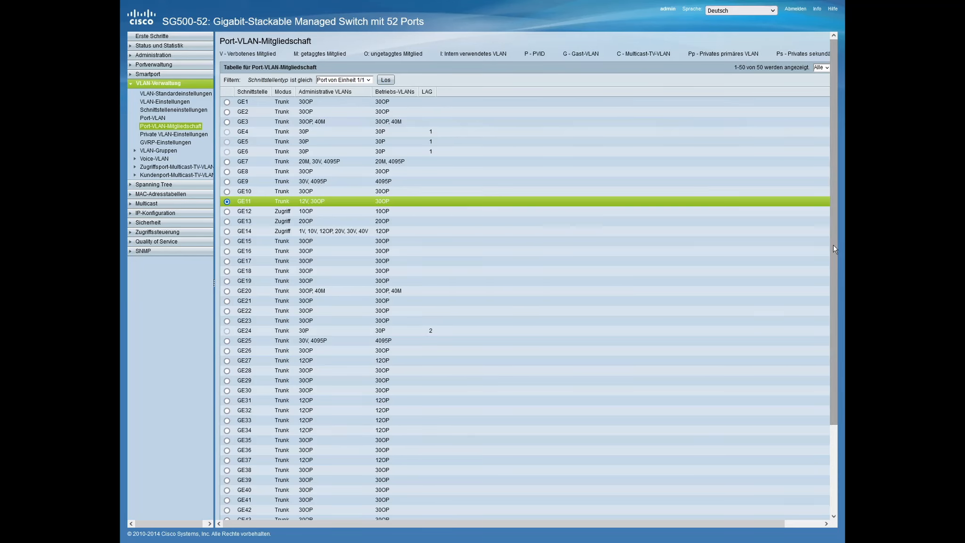
{"action": "scroll", "coordinate": [834, 249], "scroll_direction": "down", "scroll_amount": 3}
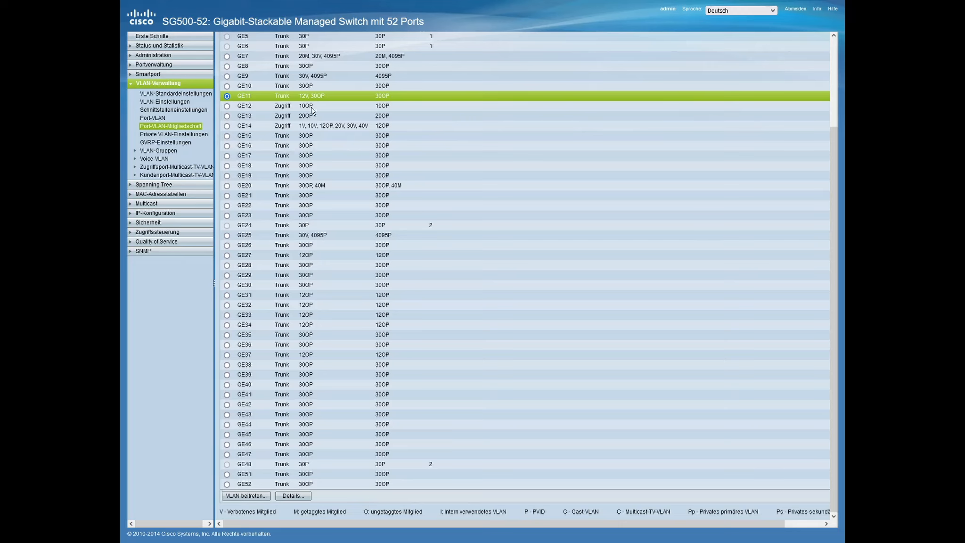
{"action": "left_click", "coordinate": [226, 107]}
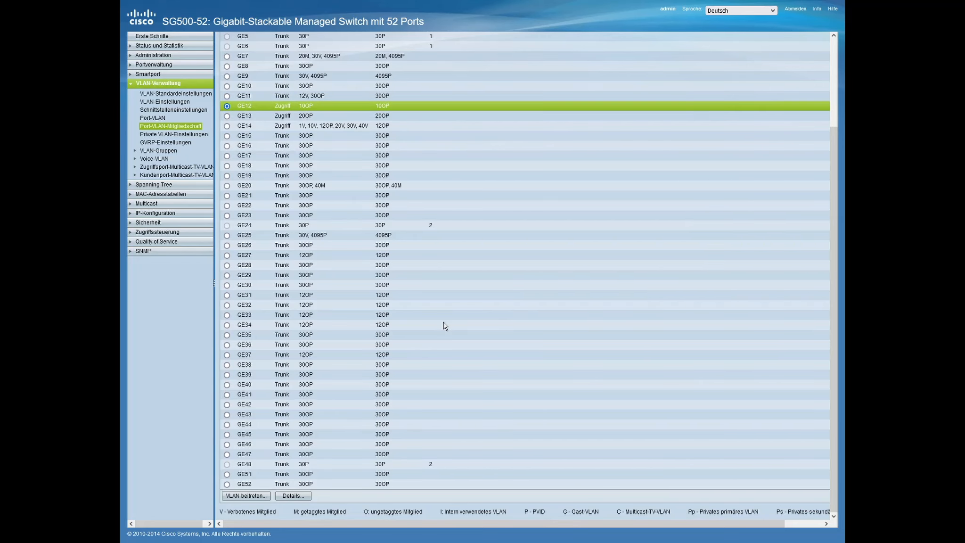
{"action": "key", "text": "alt+Tab"}
{"action": "left_click_drag", "start_coordinate": [453, 174], "coordinate": [475, 153]}
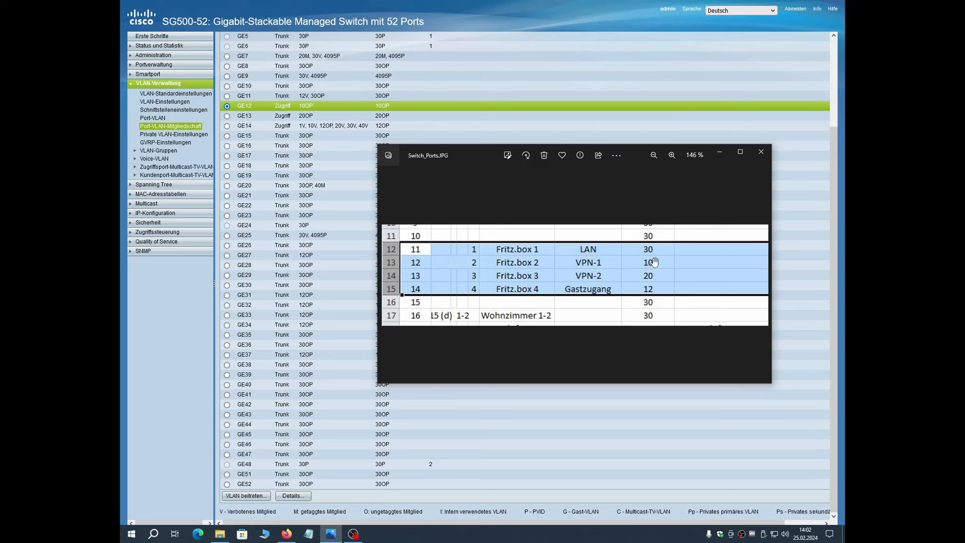
- Move the Switch_Ports.JPG port plan under the GE14 row and compare its Fritz.box rows with ports GE11 to GE14
{"action": "left_click_drag", "start_coordinate": [471, 153], "coordinate": [262, 148]}
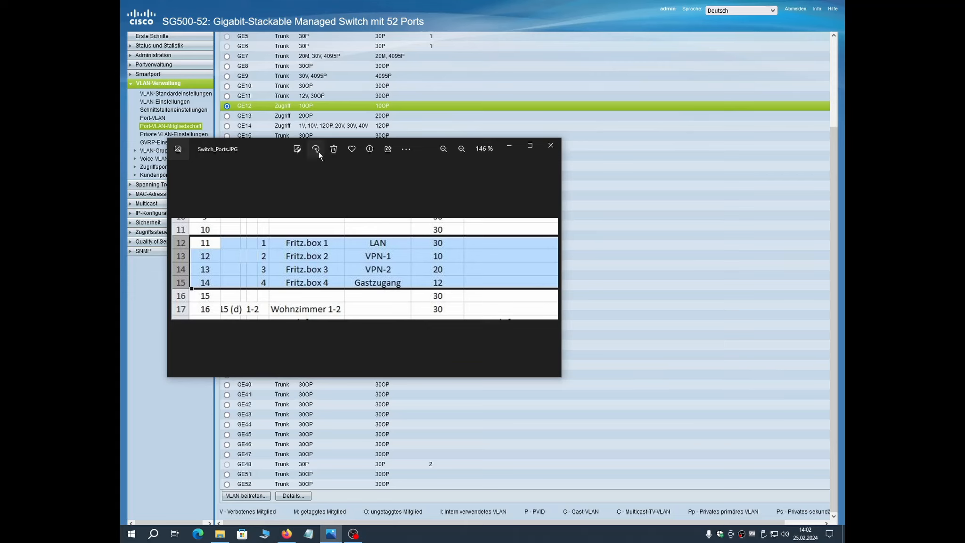
{"action": "mouse_move", "coordinate": [268, 149]}
{"action": "left_mouse_down"}
{"action": "mouse_move", "coordinate": [273, 166]}
{"action": "mouse_move", "coordinate": [268, 144]}
{"action": "left_mouse_up"}
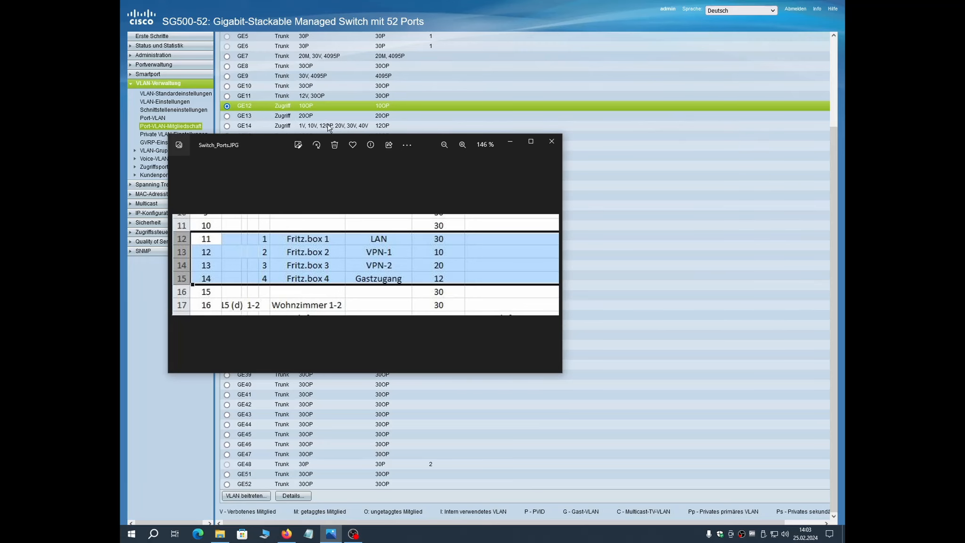
{"action": "left_click_drag", "start_coordinate": [274, 148], "coordinate": [475, 196]}
- Select port GE14 and view its Port-VLAN-Mitgliedschaft details, closing the window when done
{"action": "left_click", "coordinate": [228, 126]}
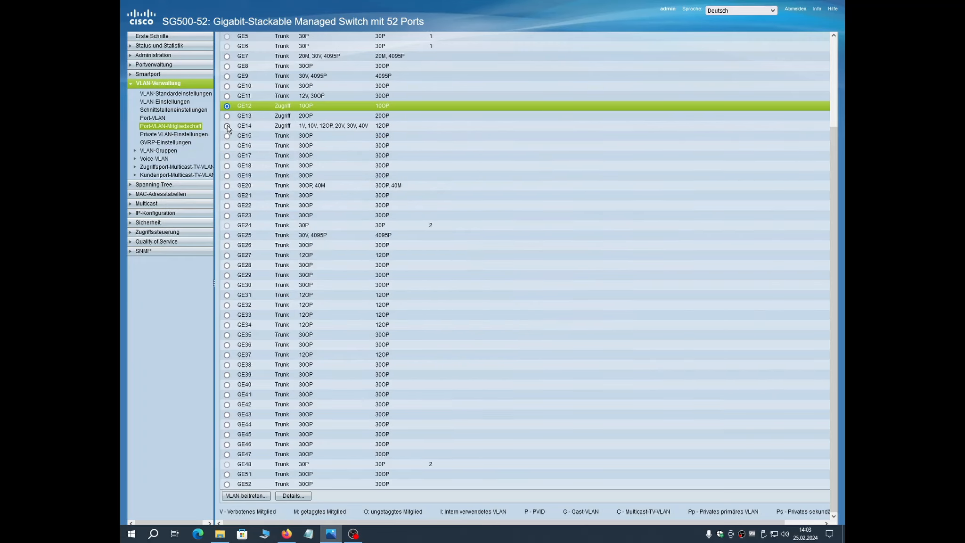
{"action": "left_click", "coordinate": [277, 497]}
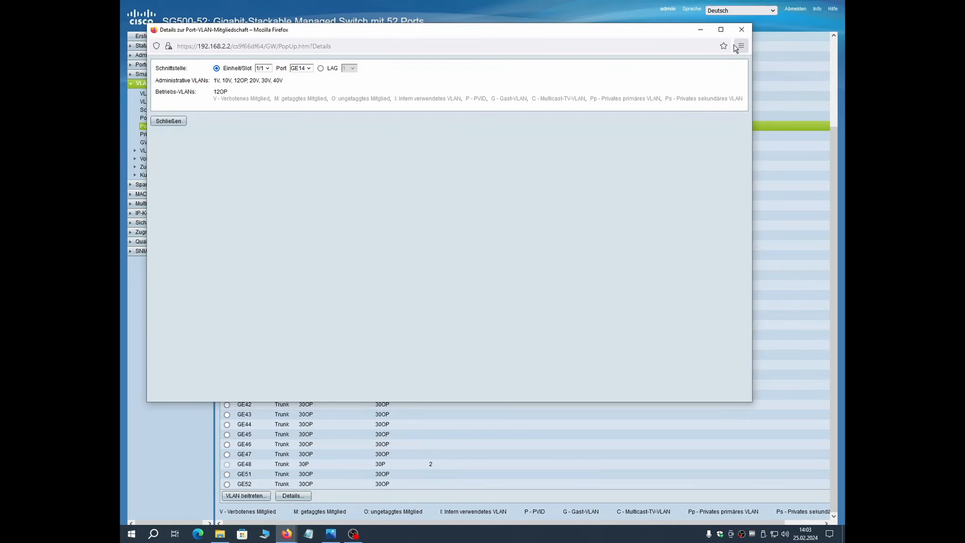
{"action": "left_click", "coordinate": [741, 29]}
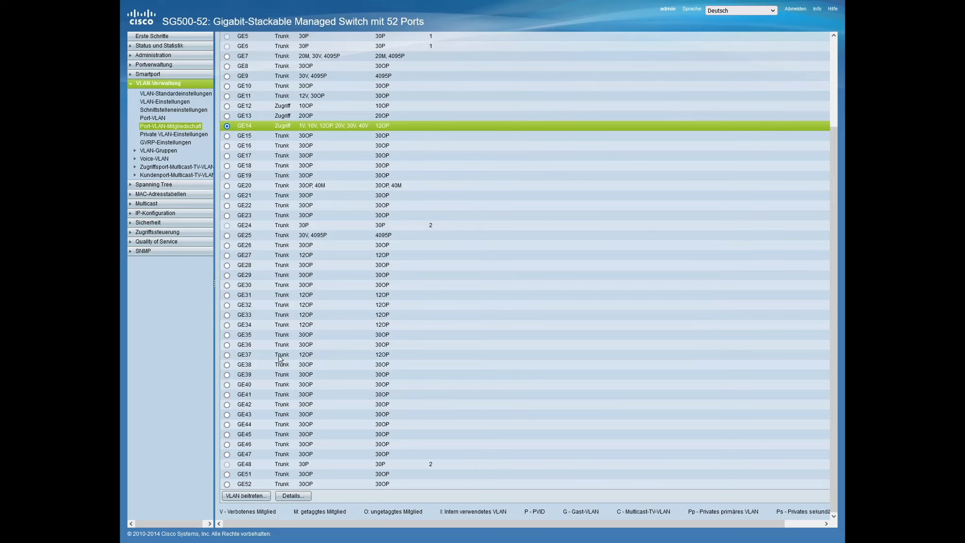
- Open GE14's VLAN join dialog, inspect the assigned VLAN entry 12OP and the tagging options, and close it without applying changes
{"action": "left_click", "coordinate": [247, 496]}
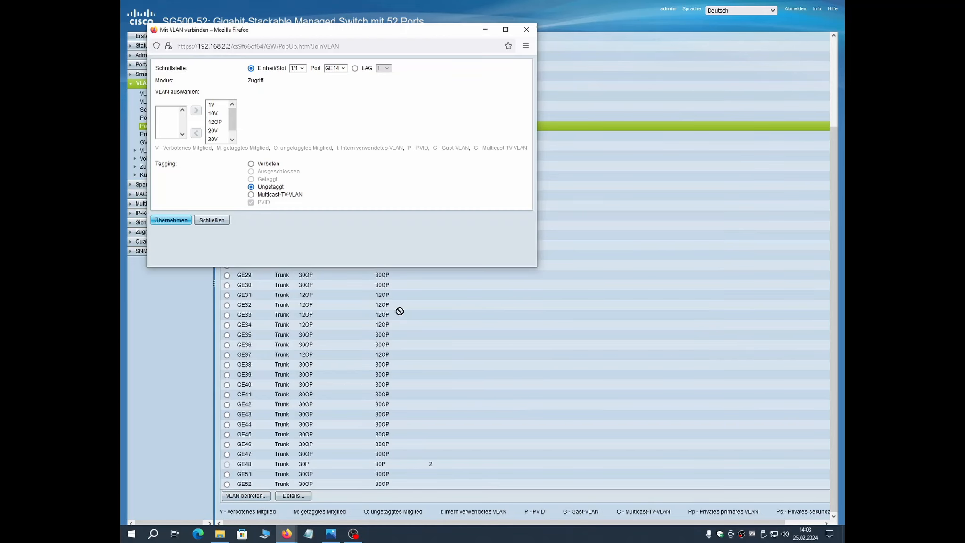
{"action": "left_click_drag", "start_coordinate": [296, 34], "coordinate": [461, 171]}
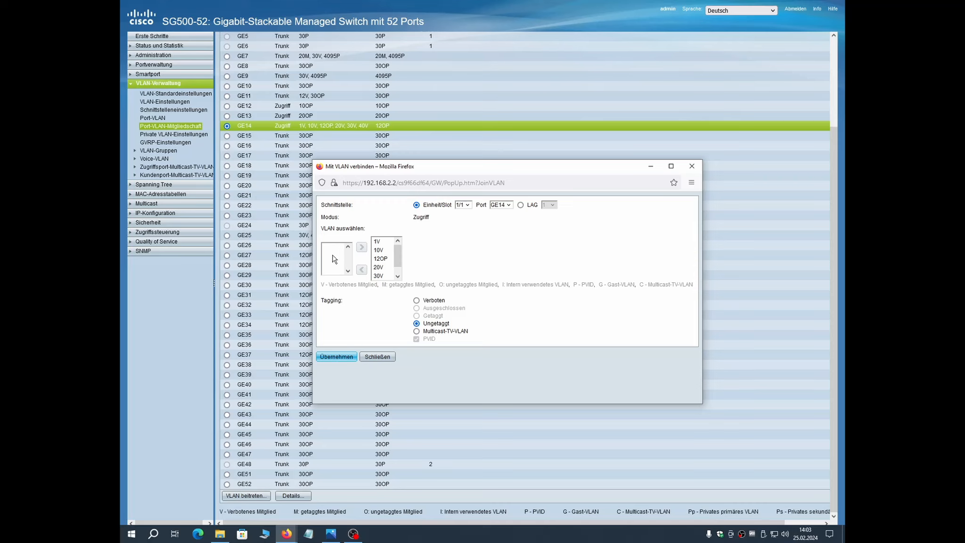
{"action": "left_click_drag", "start_coordinate": [399, 258], "coordinate": [398, 258]}
{"action": "left_click", "coordinate": [385, 259]}
{"action": "left_click", "coordinate": [368, 359]}
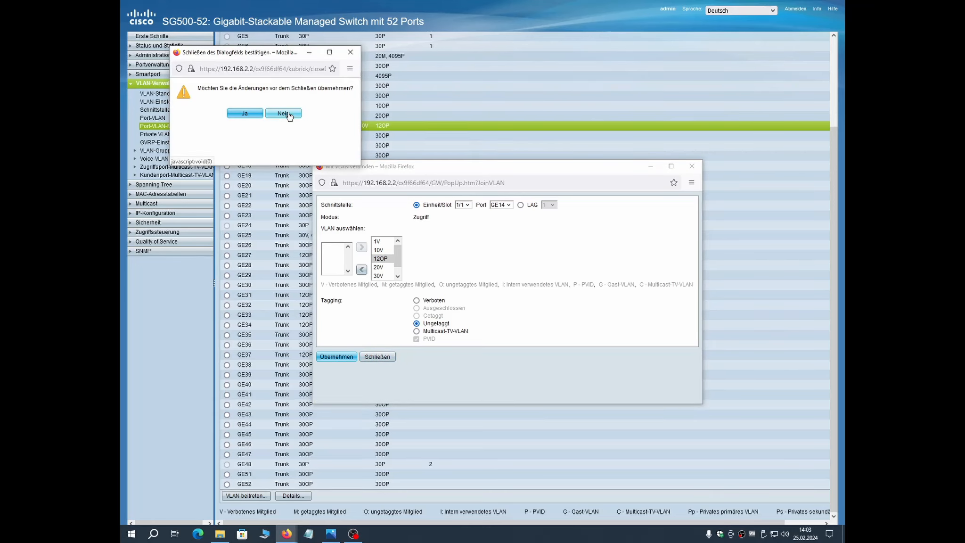
{"action": "left_click", "coordinate": [287, 114]}
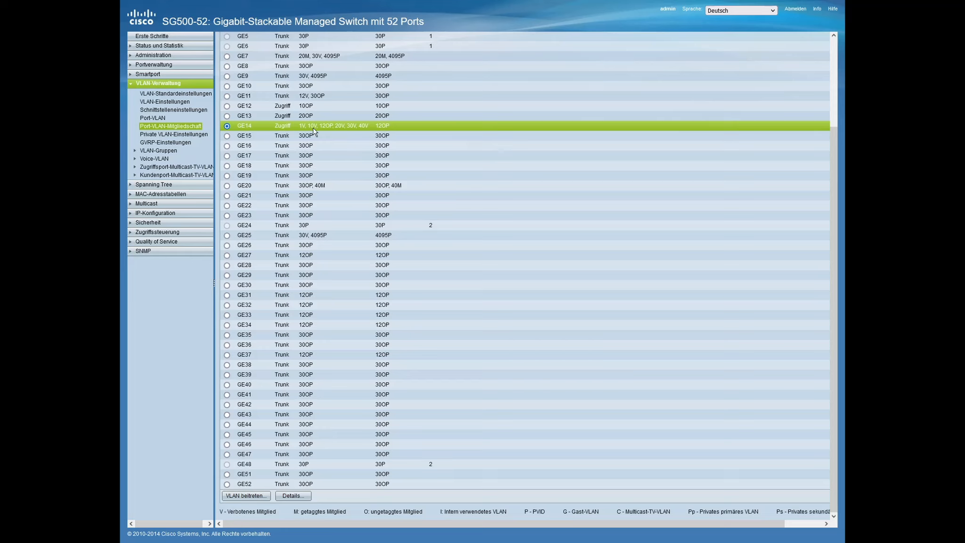
- Select the entries of GE11 to GE14 in turn and return to GE11 to review their administrative VLANs
{"action": "left_click", "coordinate": [226, 96]}
{"action": "left_click", "coordinate": [226, 106]}
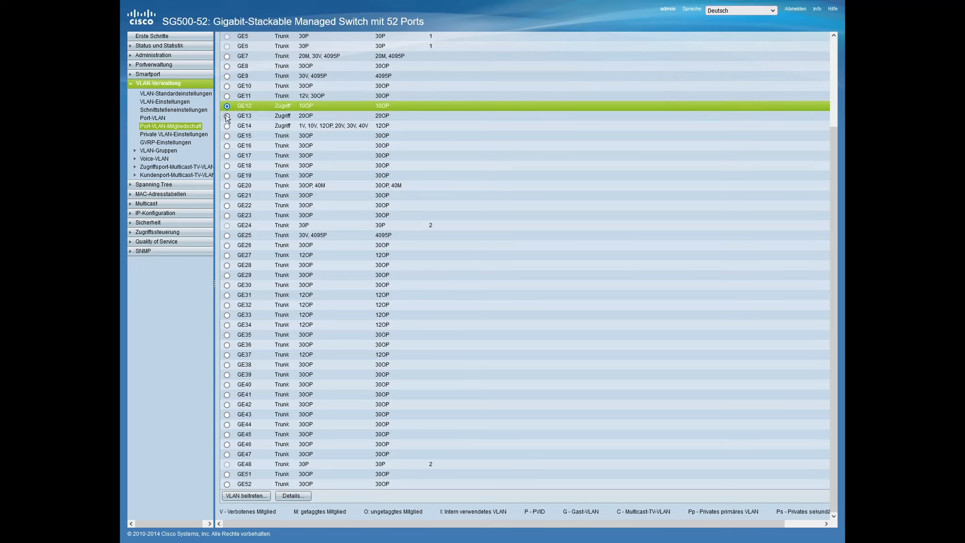
{"action": "left_click", "coordinate": [227, 117]}
{"action": "left_click", "coordinate": [228, 126]}
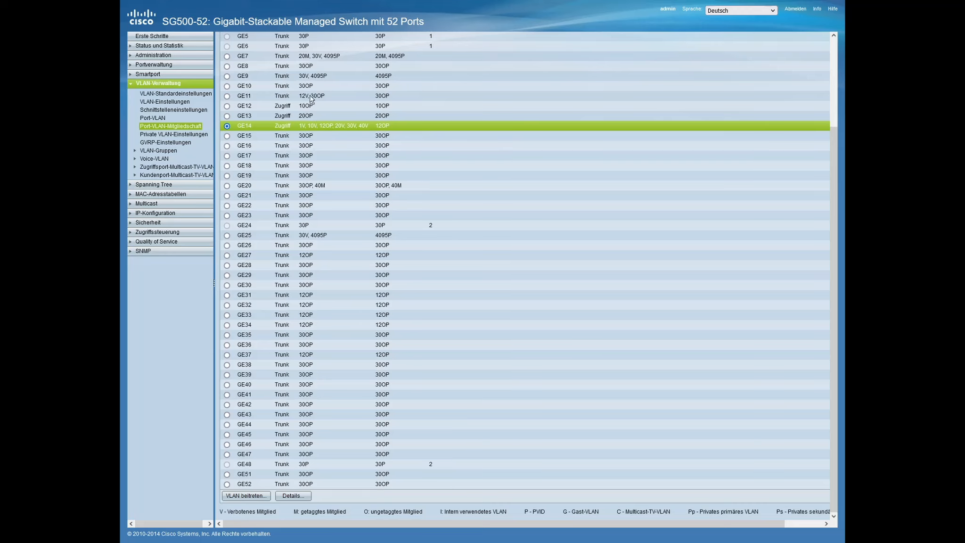
{"action": "left_click", "coordinate": [226, 96]}
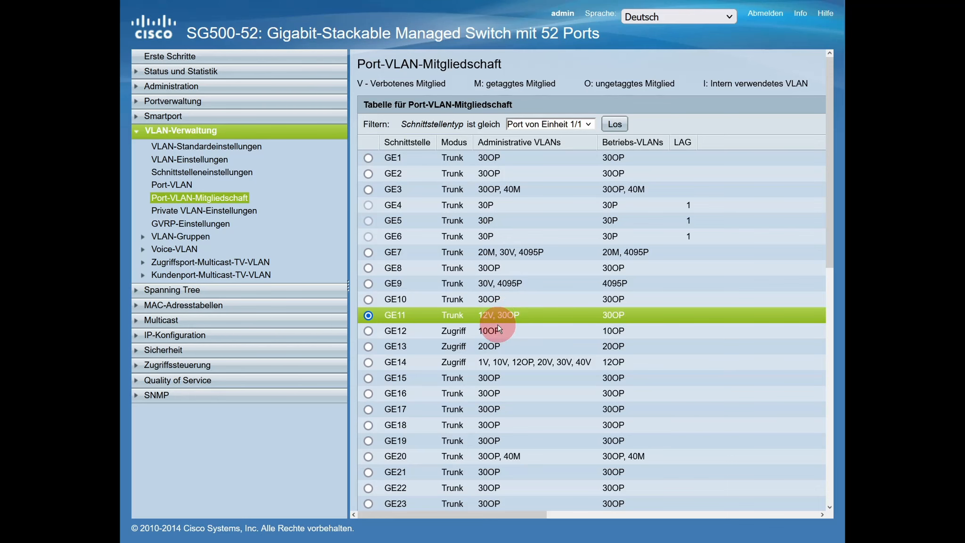
- Select GE12 and GE14 in the membership table and compare their access-mode VLAN entries with GE11's trunk entry
{"action": "scroll", "coordinate": [499, 328], "scroll_direction": "down", "scroll_amount": 3}
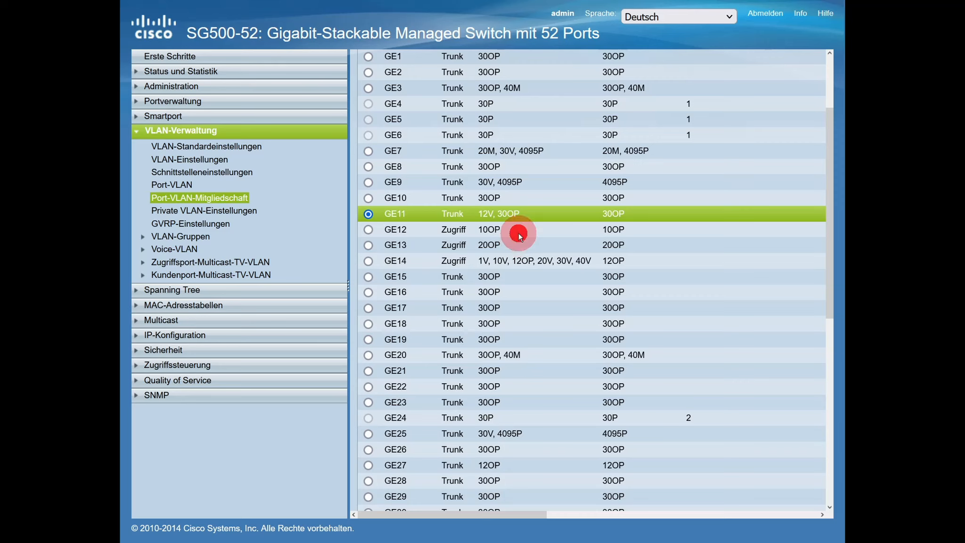
{"action": "left_click", "coordinate": [368, 230]}
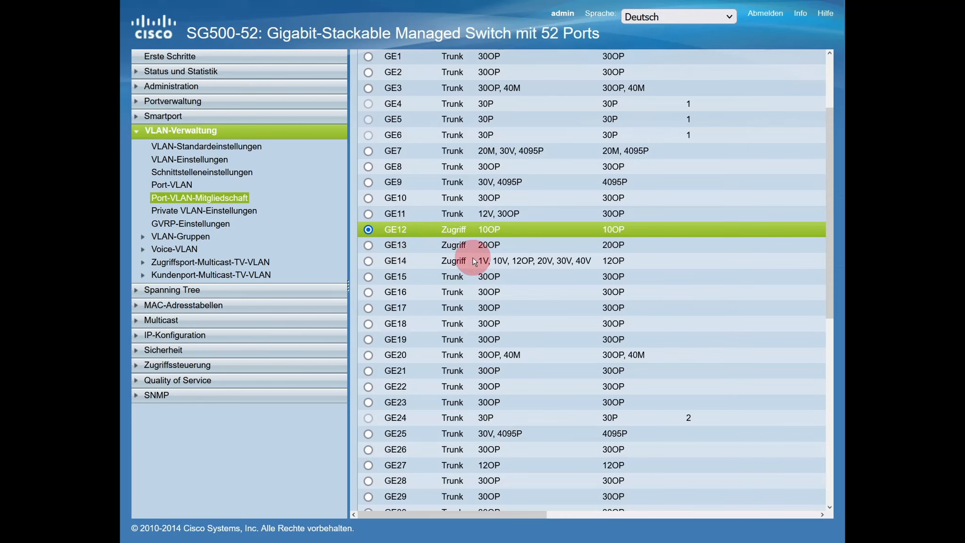
{"action": "left_click", "coordinate": [380, 262]}
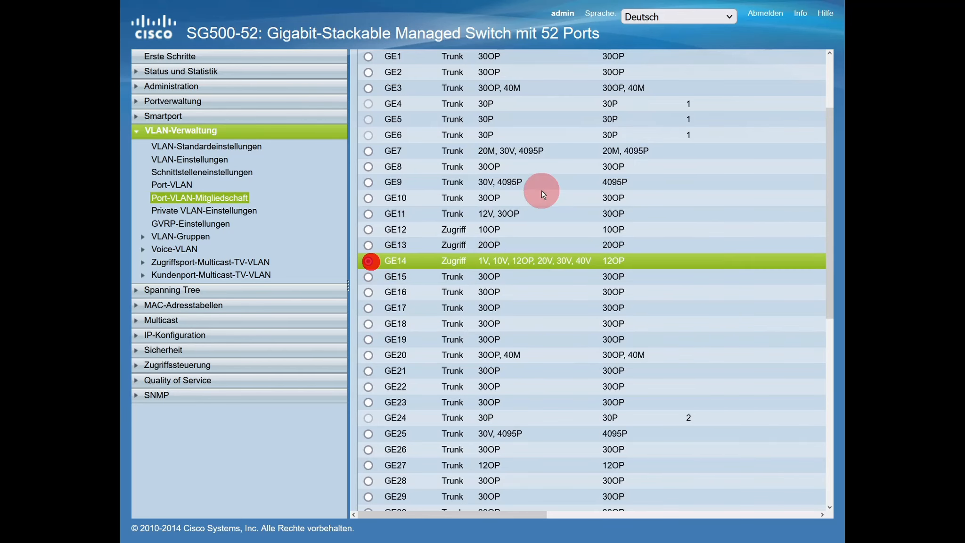
{"action": "scroll", "coordinate": [538, 189], "scroll_direction": "down", "scroll_amount": 1}
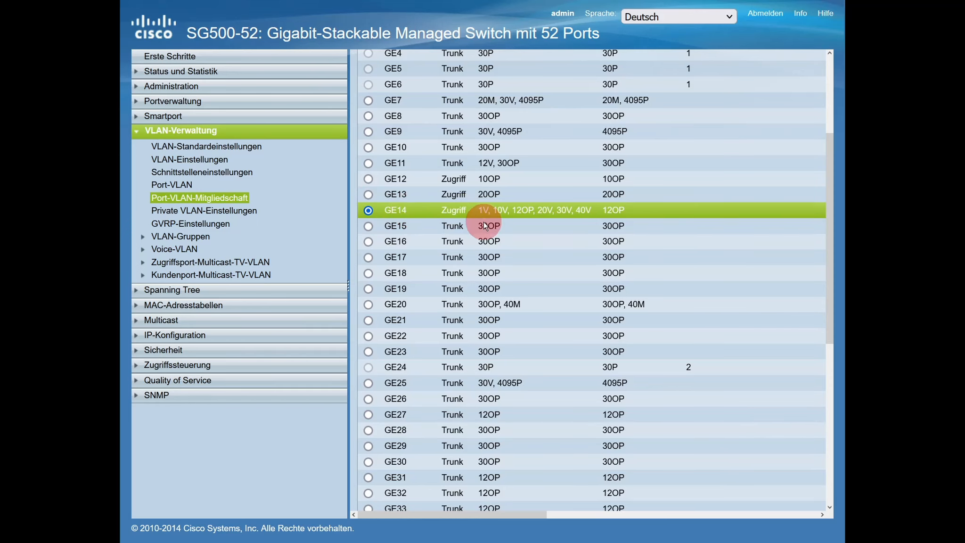
{"action": "scroll", "coordinate": [476, 215], "scroll_direction": "up", "scroll_amount": 1}
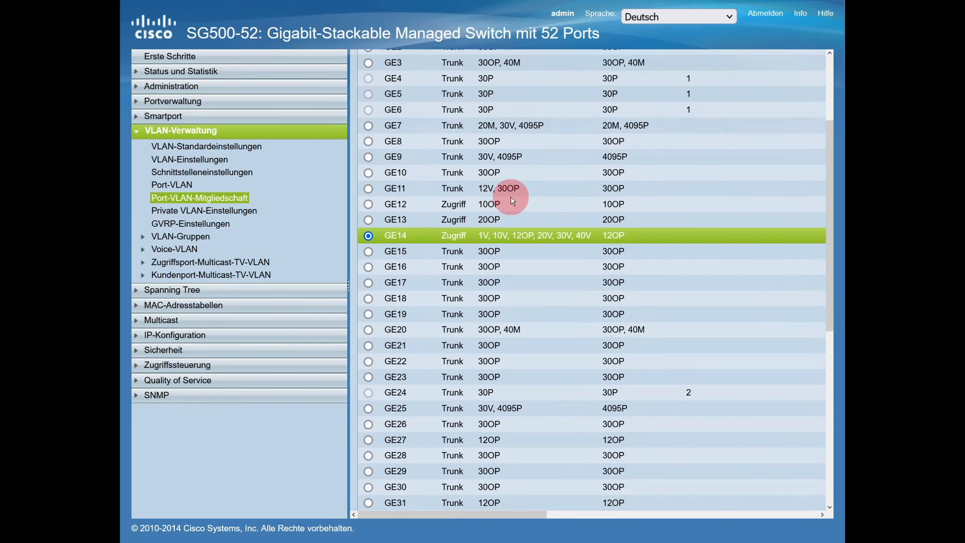
- Switch to the Switch_Ports.JPG port plan and browse to the Fritz_Vlan.JPG image to check the FRITZ!Box VPN settings for LAN 2
{"action": "key", "text": "alt+Tab"}
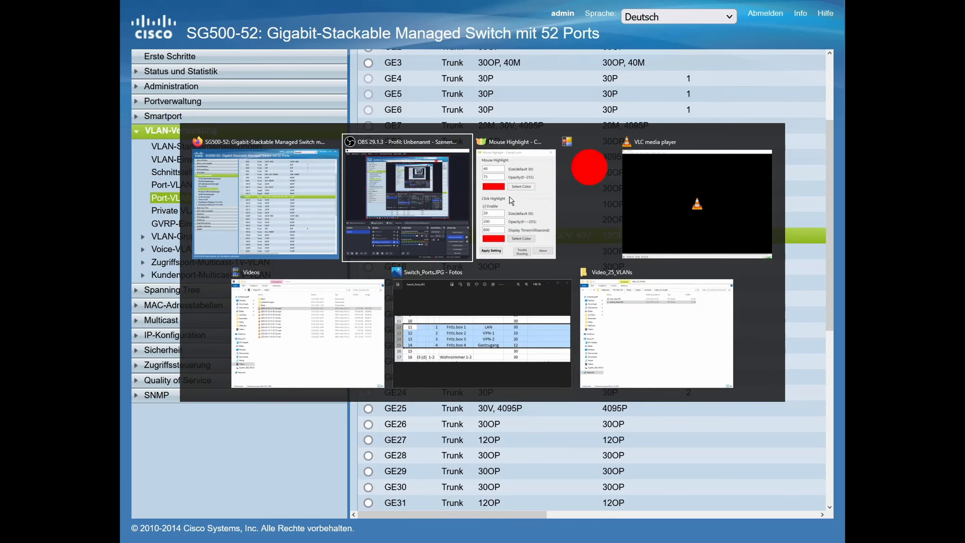
{"action": "key", "text": "alt+Tab"}
{"action": "key", "text": "alt+Tab"}
{"action": "key", "text": "alt+Tab"}
{"action": "key", "text": "alt+Tab"}
{"action": "key", "text": "alt+Tab"}
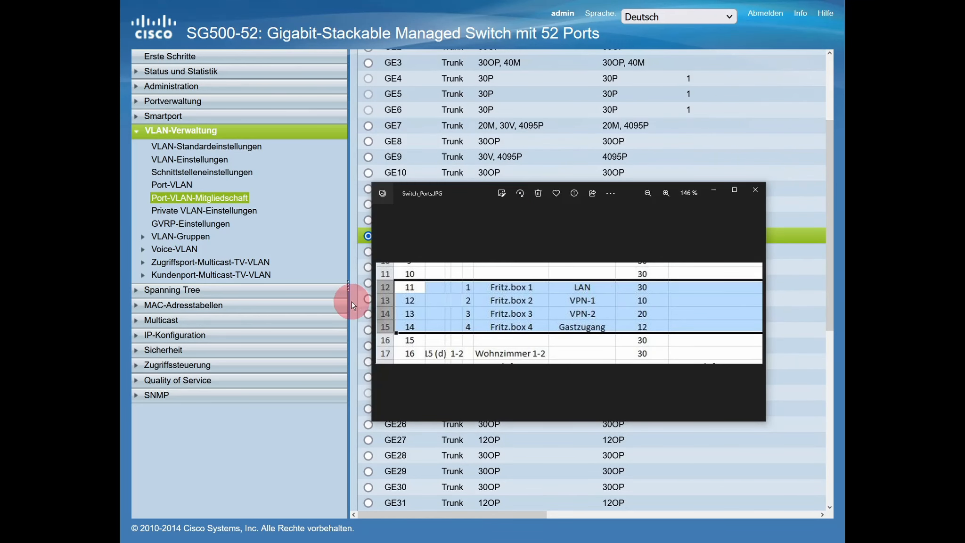
{"action": "left_click", "coordinate": [378, 311]}
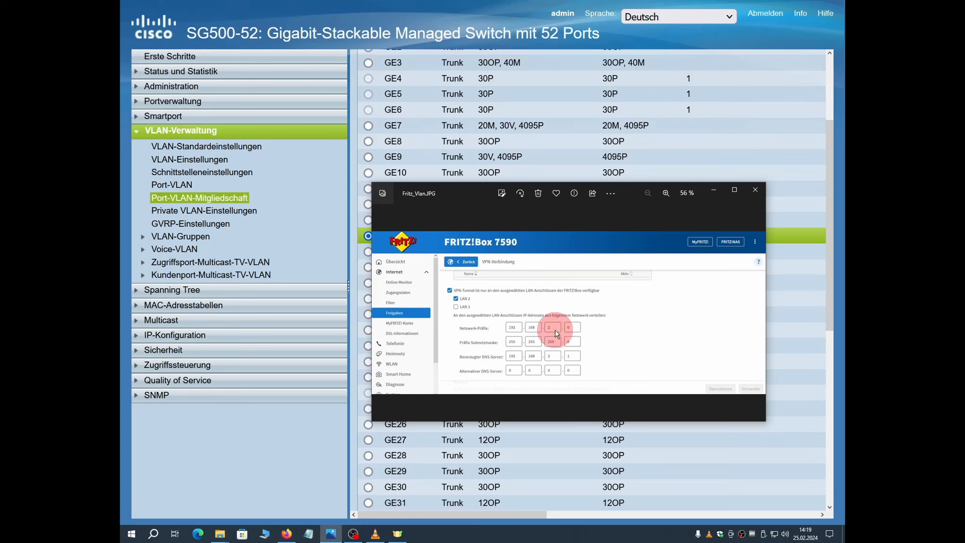
- Return to the Switch_Ports.JPG port plan, enlarge it to 146 %, review the Fritz.box rows and dismiss the image window
{"action": "left_click", "coordinate": [759, 314]}
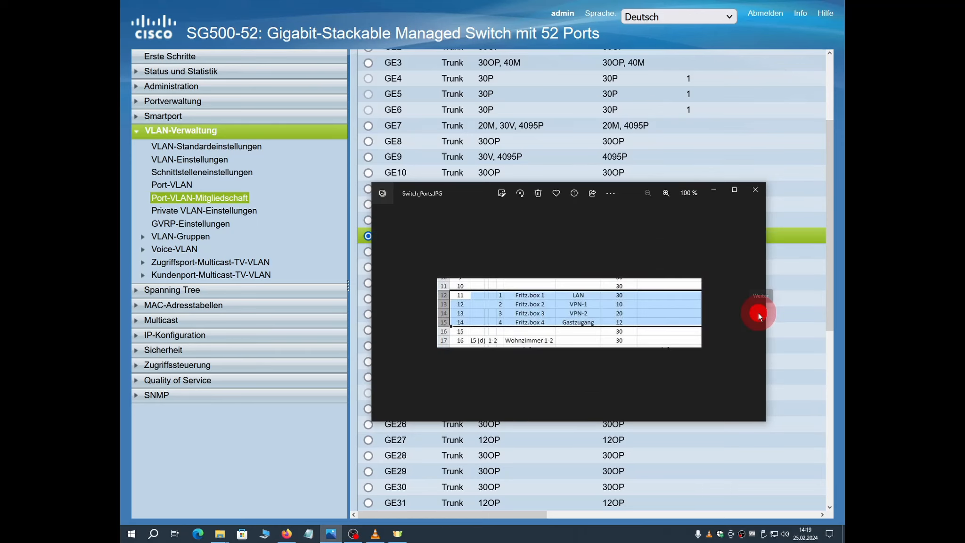
{"action": "left_click", "coordinate": [666, 194]}
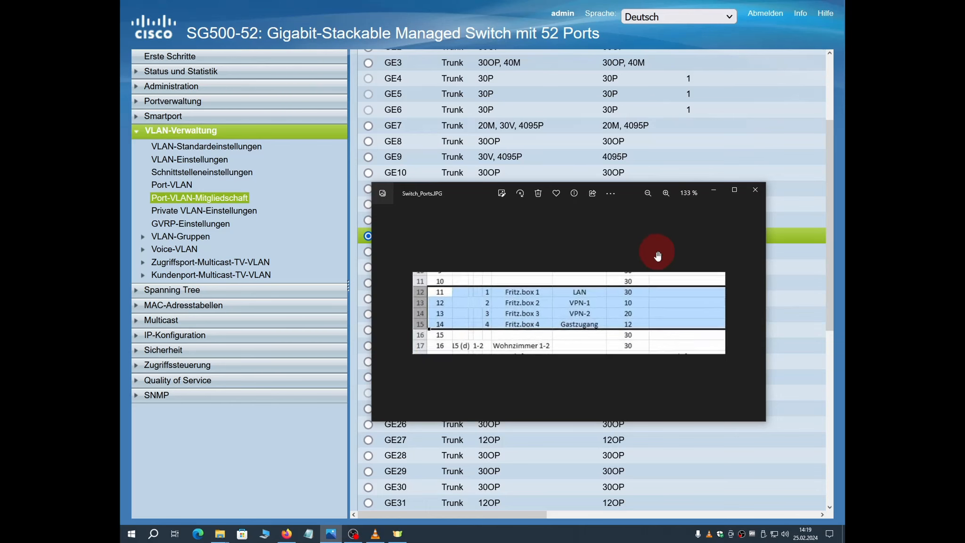
{"action": "scroll", "coordinate": [658, 256], "scroll_direction": "up", "scroll_amount": 1}
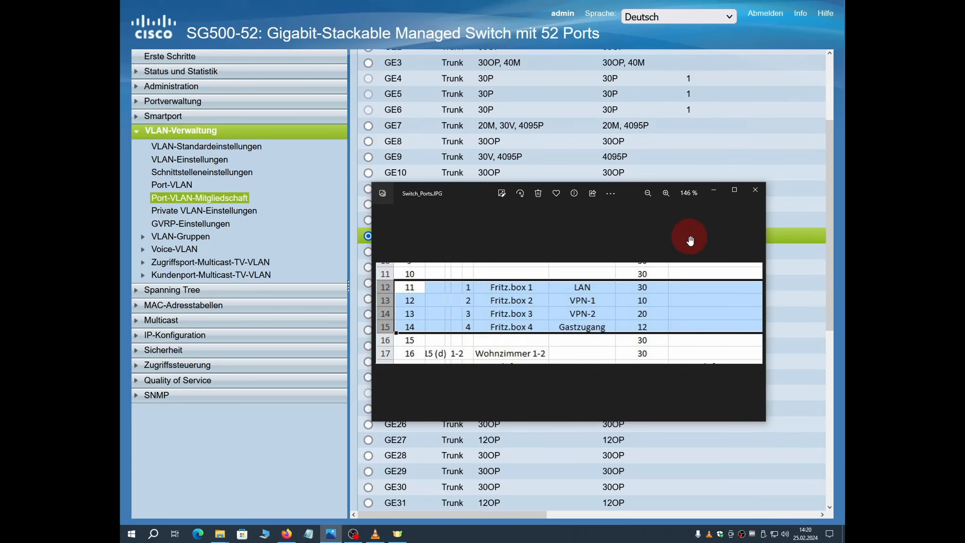
{"action": "left_click", "coordinate": [755, 189]}
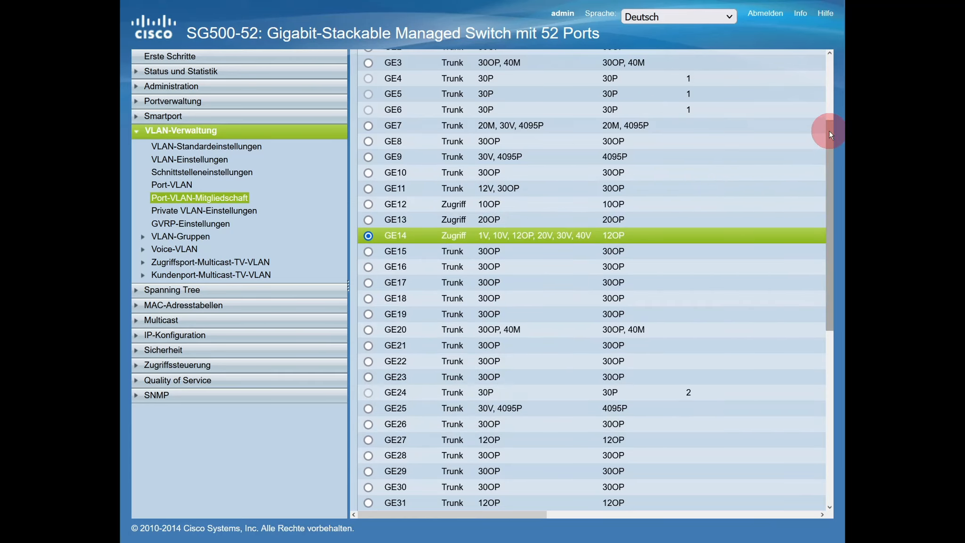
- Examine the VLAN memberships of the remaining switch ports up to GE52
{"action": "left_click_drag", "start_coordinate": [830, 129], "coordinate": [812, 289]}
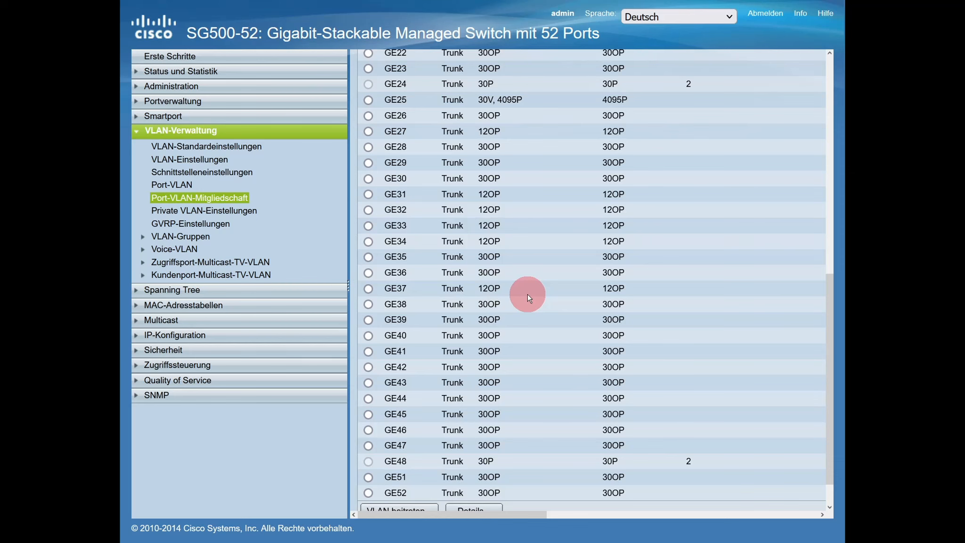
{"action": "scroll", "coordinate": [525, 297], "scroll_direction": "down", "scroll_amount": 1}
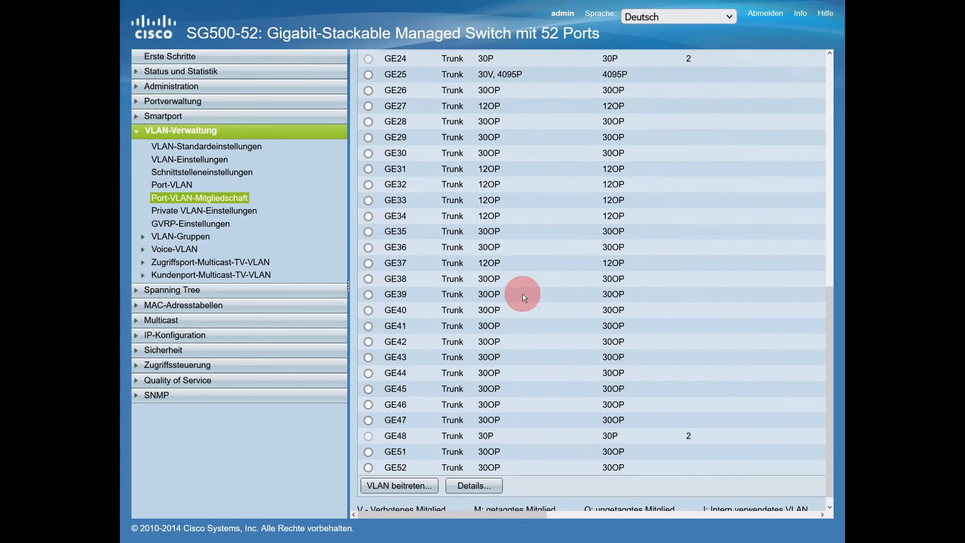
{"action": "scroll", "coordinate": [521, 296], "scroll_direction": "up", "scroll_amount": 6}
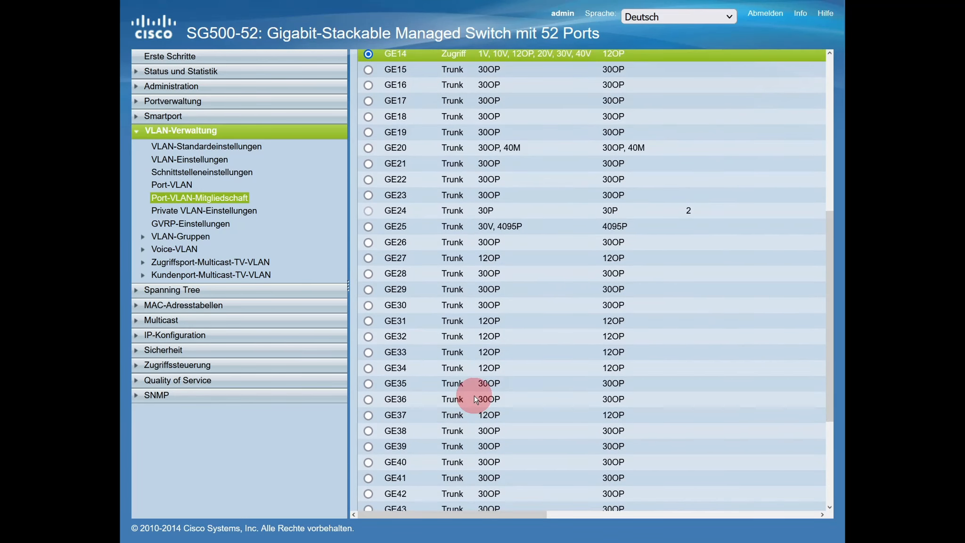
- Bring back the Switch_Ports.JPG port plan, place it over the lower table rows for comparison, and return to the membership table
{"action": "key", "text": "alt+Tab"}
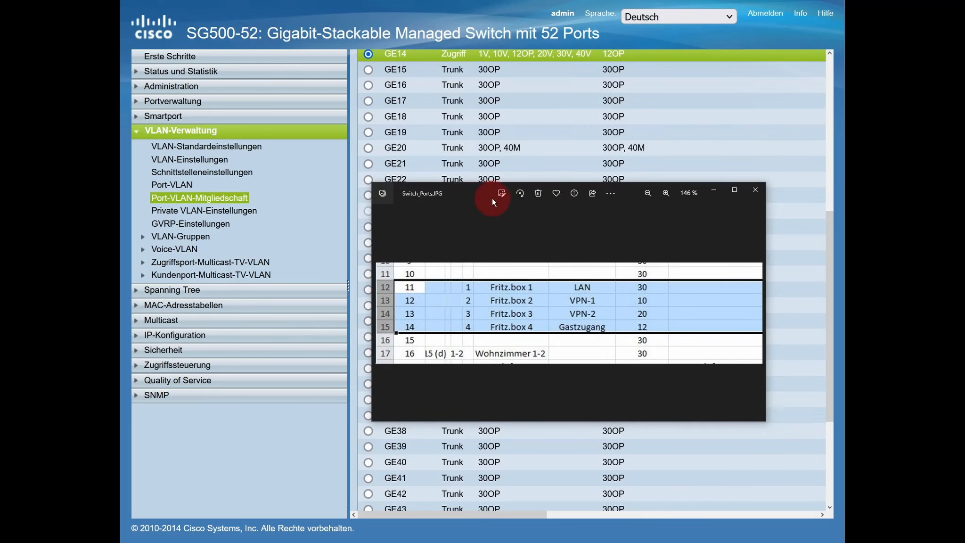
{"action": "left_click_drag", "start_coordinate": [479, 192], "coordinate": [535, 278]}
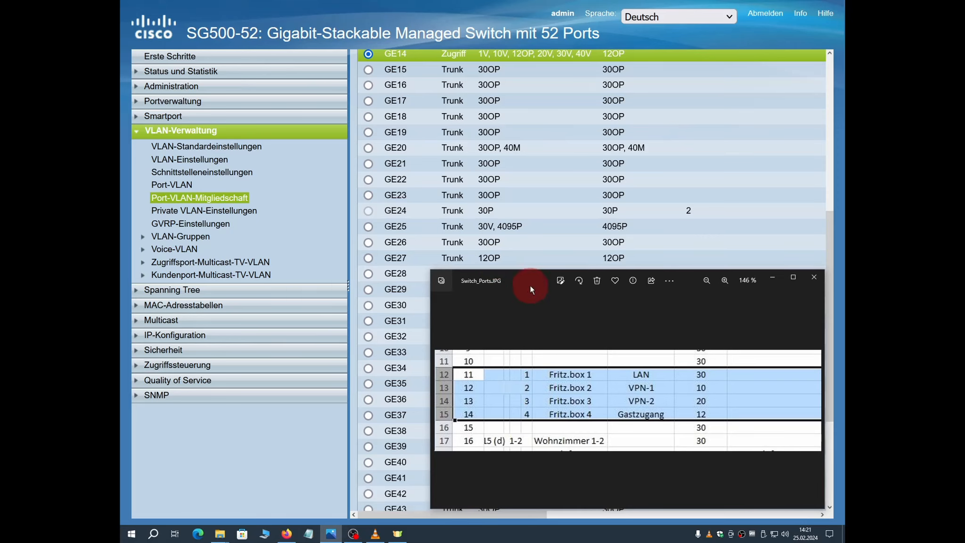
{"action": "left_click_drag", "start_coordinate": [529, 280], "coordinate": [480, 267]}
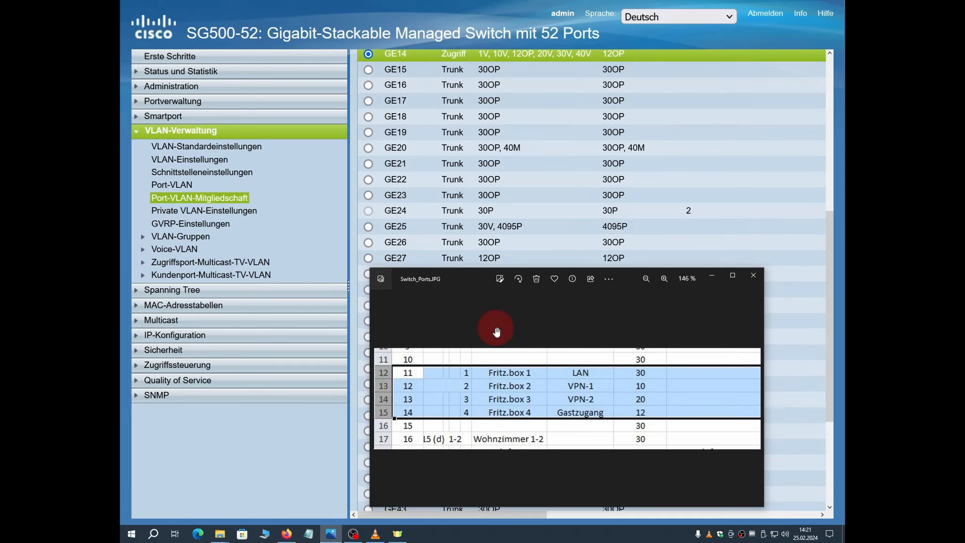
{"action": "left_click", "coordinate": [549, 207]}
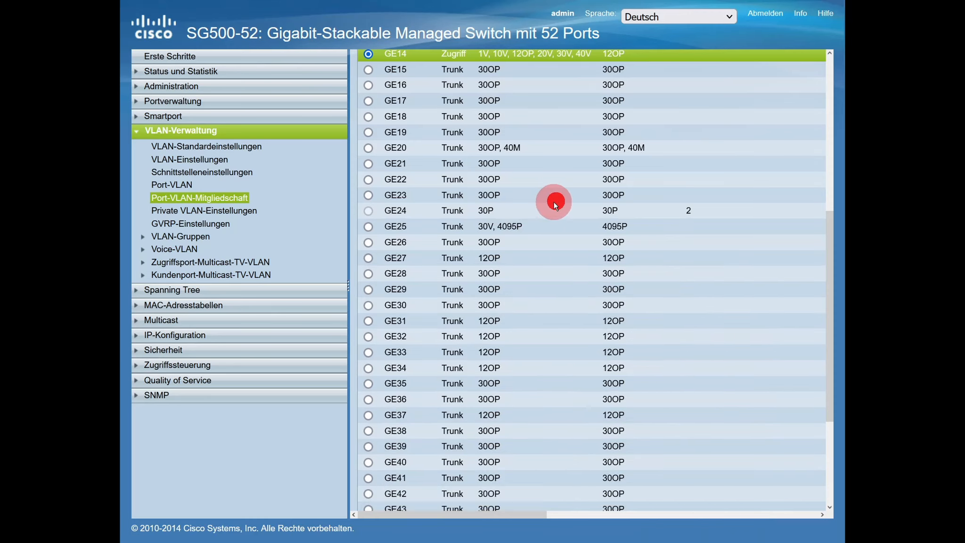
- Compare the FRITZ!Box ports GE11 to GE14 with the device ports assigned to VLAN 12 and VLAN 30
{"action": "scroll", "coordinate": [554, 203], "scroll_direction": "up", "scroll_amount": 3}
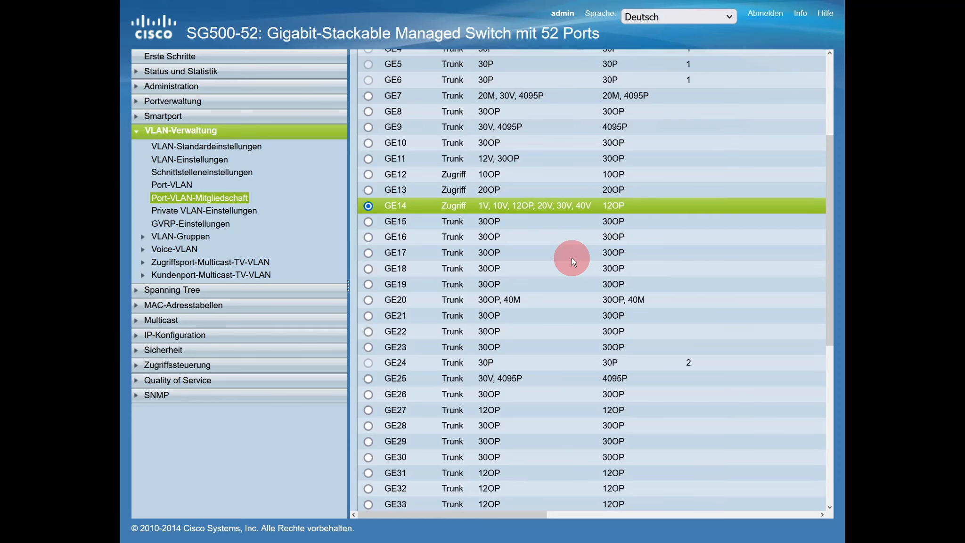
{"action": "scroll", "coordinate": [573, 261], "scroll_direction": "down", "scroll_amount": 1}
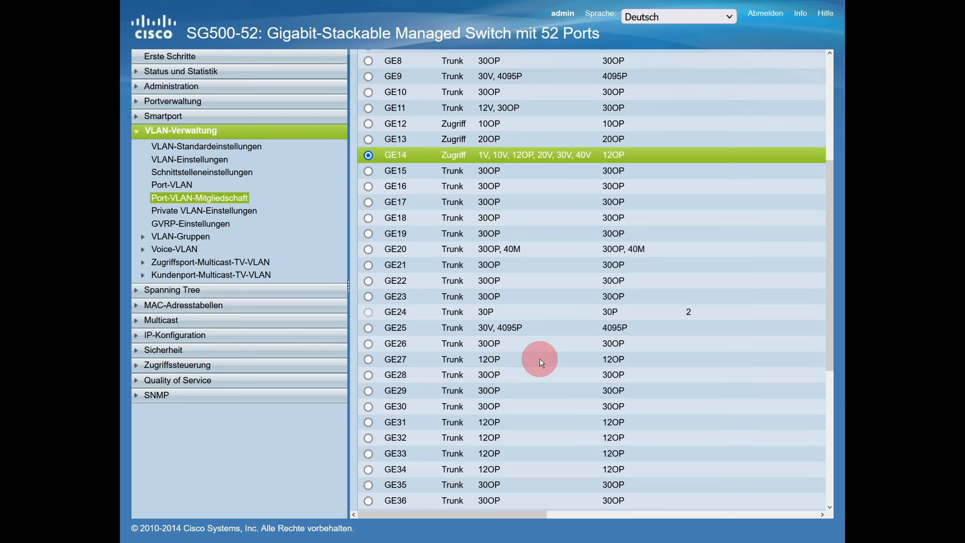
{"action": "scroll", "coordinate": [512, 228], "scroll_direction": "up", "scroll_amount": 2}
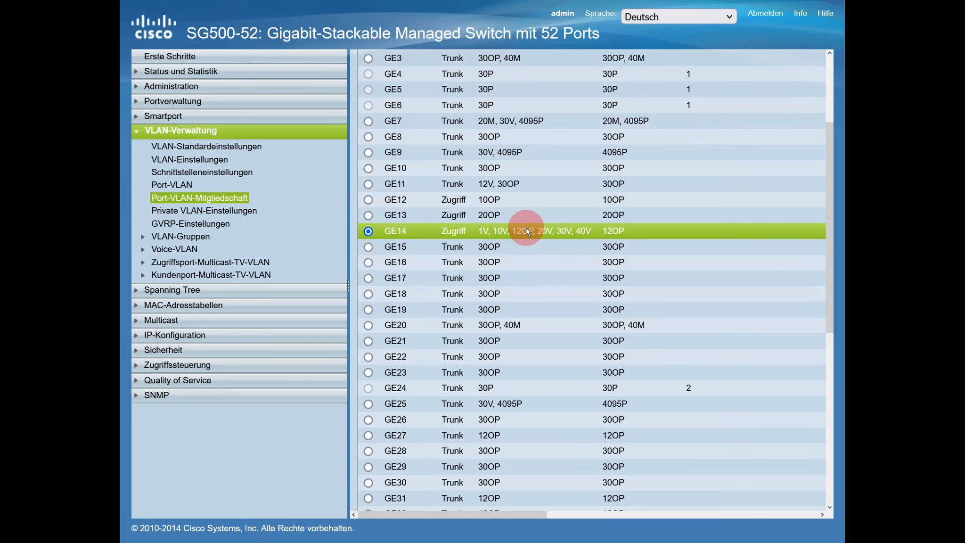
{"action": "scroll", "coordinate": [547, 340], "scroll_direction": "down", "scroll_amount": 3}
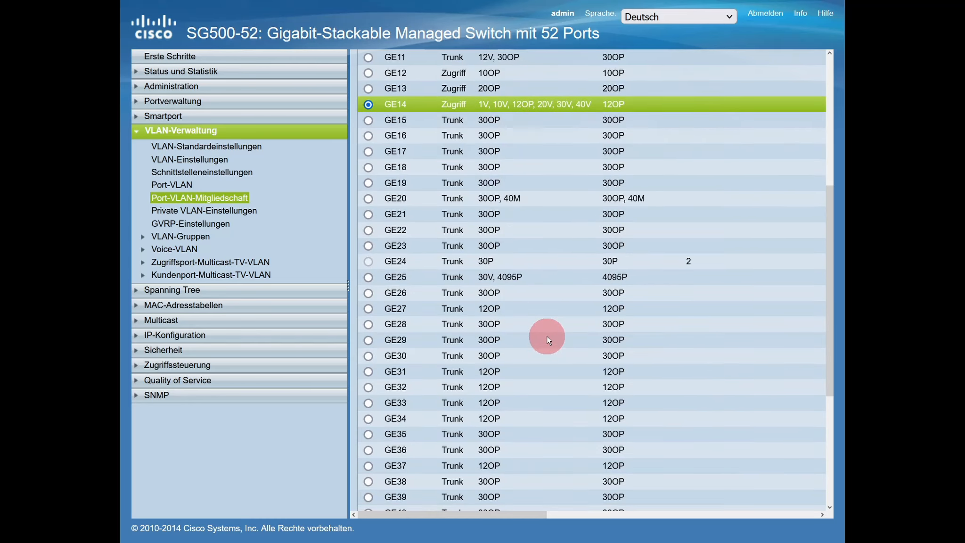
- Select ports GE31 to GE34 one after another in the membership table to examine their VLANs, finishing on GE31
{"action": "scroll", "coordinate": [547, 340], "scroll_direction": "down", "scroll_amount": 2}
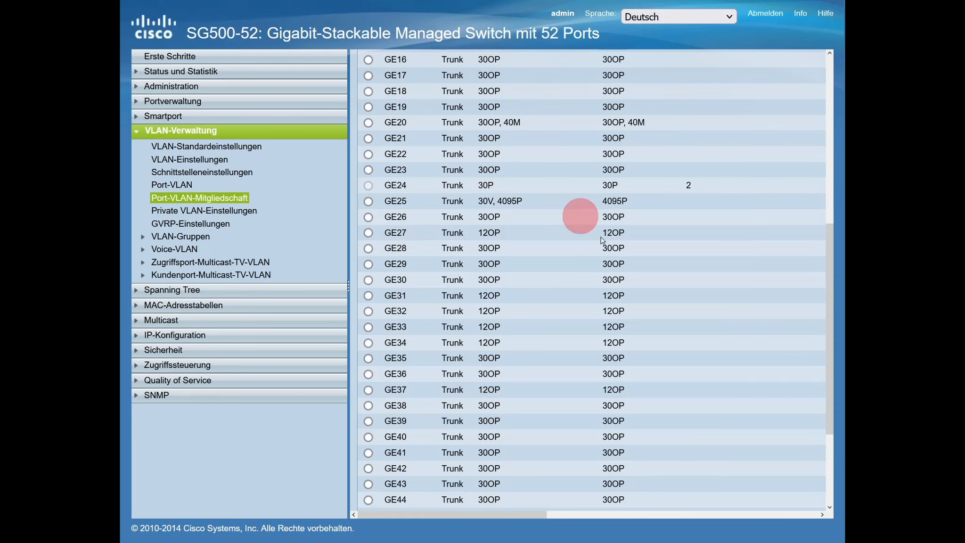
{"action": "scroll", "coordinate": [575, 302], "scroll_direction": "down", "scroll_amount": 1}
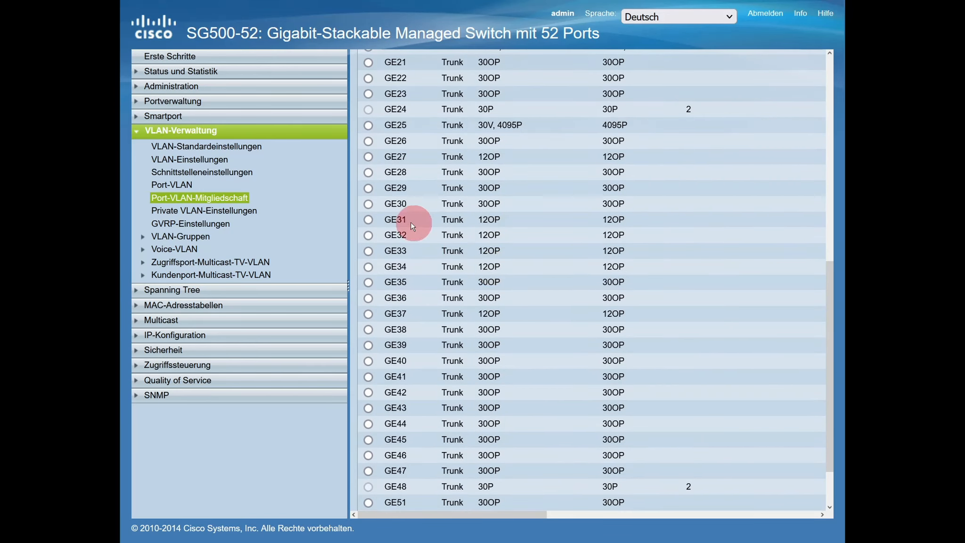
{"action": "left_click", "coordinate": [369, 220]}
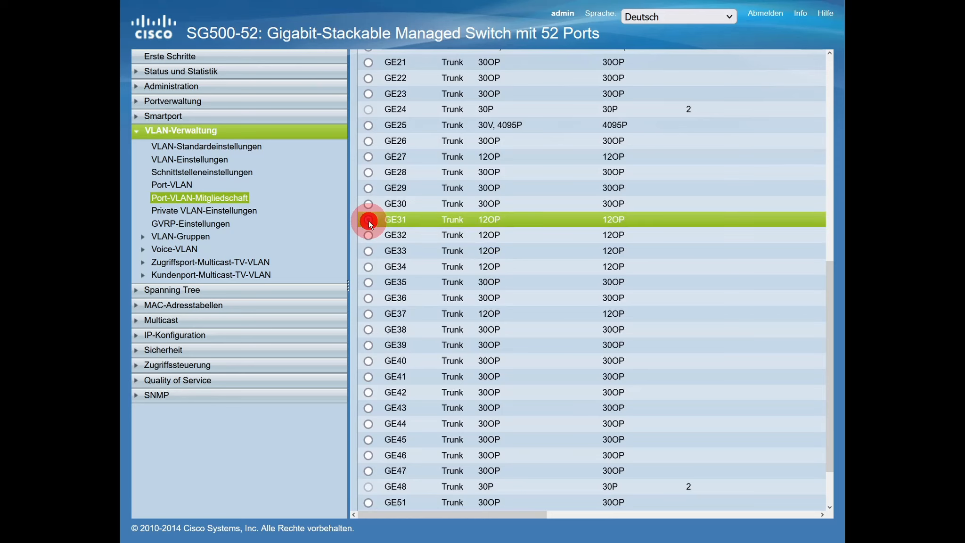
{"action": "left_click", "coordinate": [368, 235]}
{"action": "left_click", "coordinate": [368, 221]}
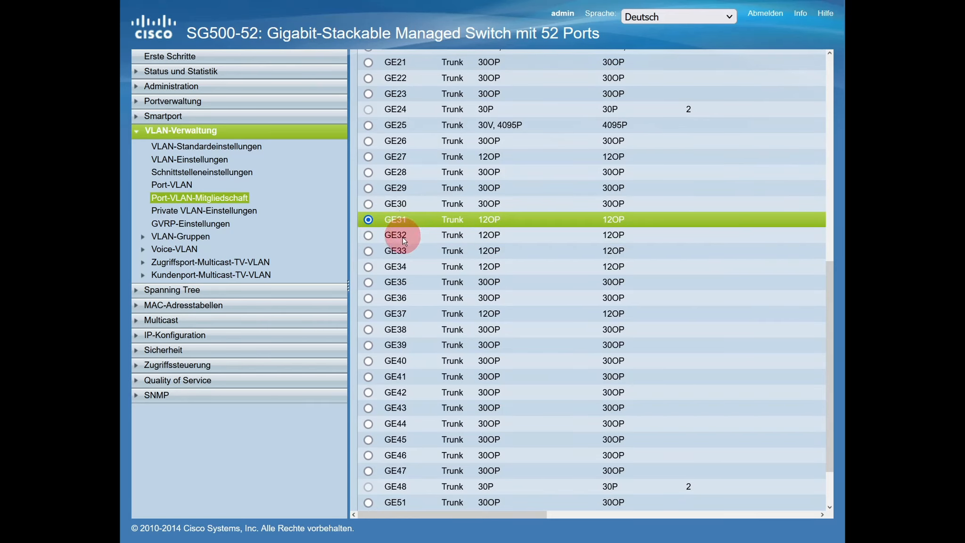
{"action": "left_click", "coordinate": [368, 235]}
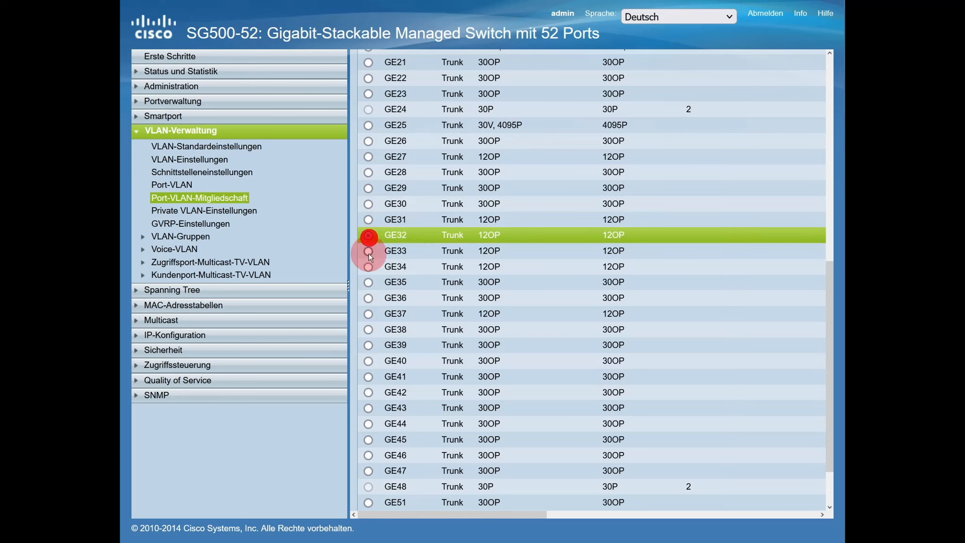
{"action": "left_click", "coordinate": [368, 252]}
{"action": "left_click", "coordinate": [369, 267]}
{"action": "left_click", "coordinate": [368, 219]}
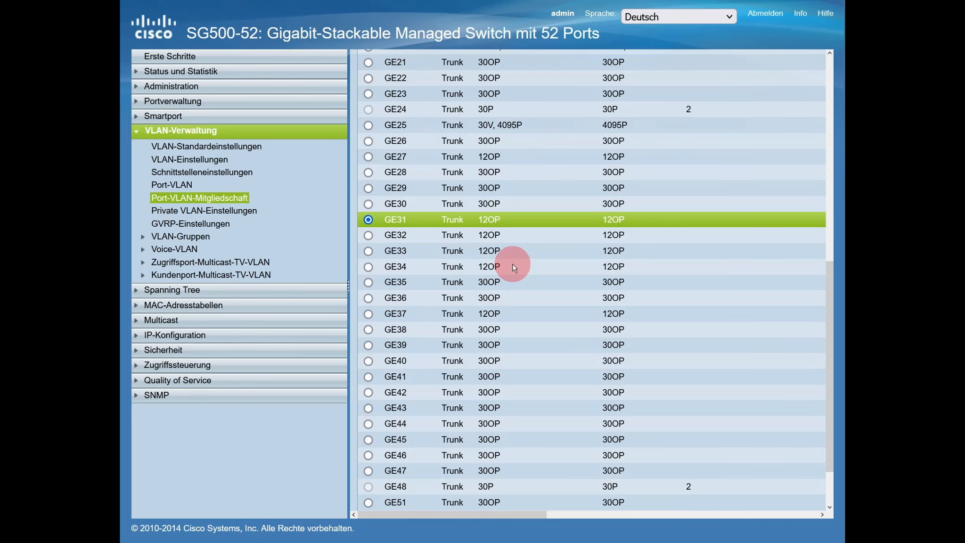
- Compare the VLAN memberships of ports GE8 to GE30 with those of GE31 to GE52
{"action": "scroll", "coordinate": [514, 267], "scroll_direction": "down", "scroll_amount": 1}
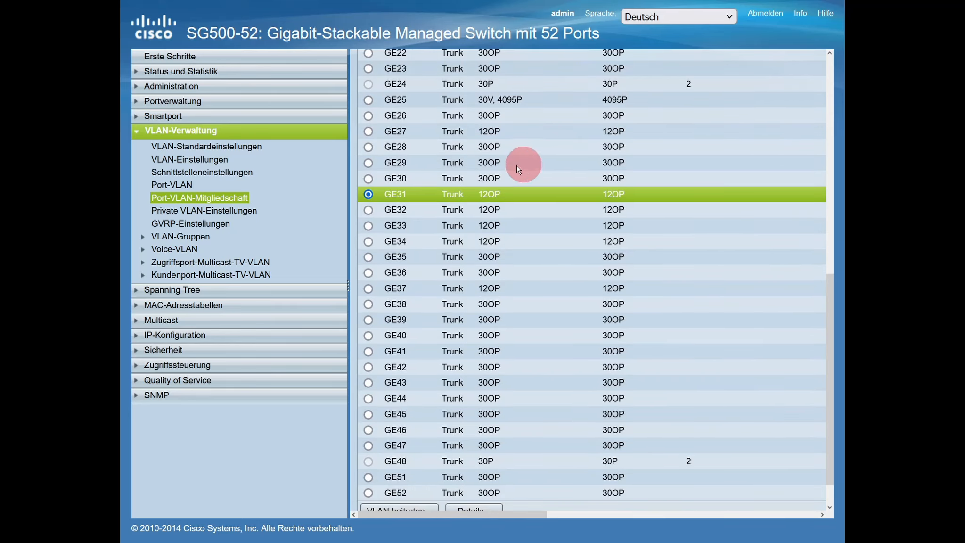
{"action": "scroll", "coordinate": [539, 261], "scroll_direction": "down", "scroll_amount": 1}
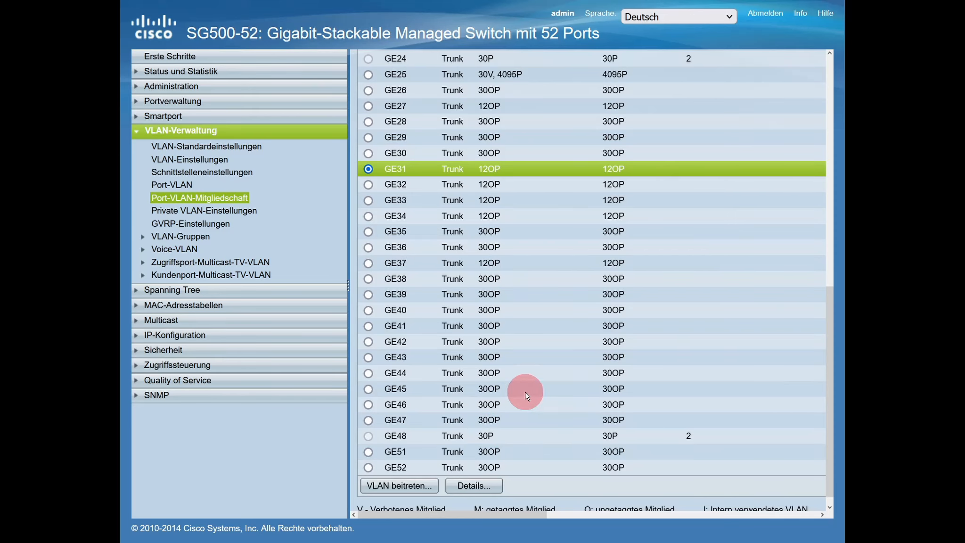
{"action": "scroll", "coordinate": [527, 396], "scroll_direction": "up", "scroll_amount": 1}
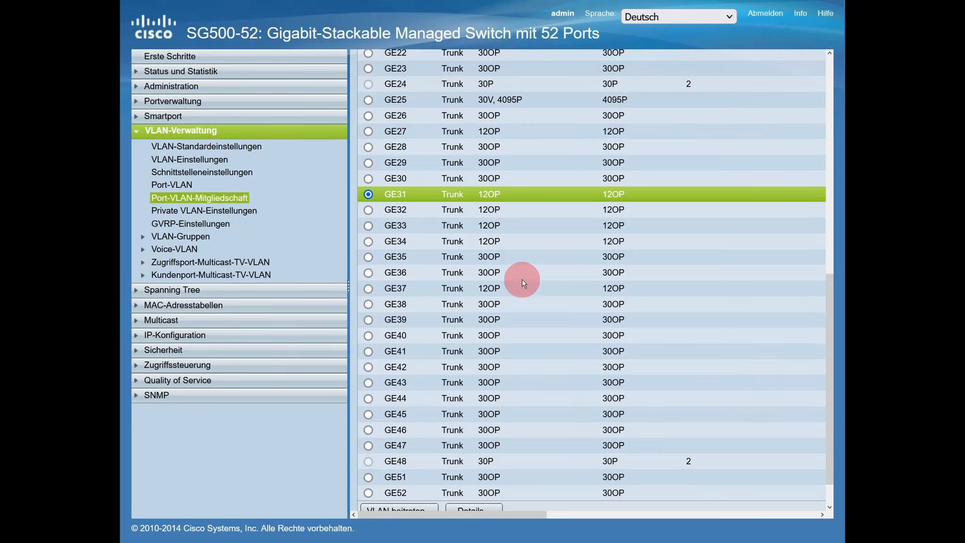
{"action": "scroll", "coordinate": [524, 281], "scroll_direction": "up", "scroll_amount": 6}
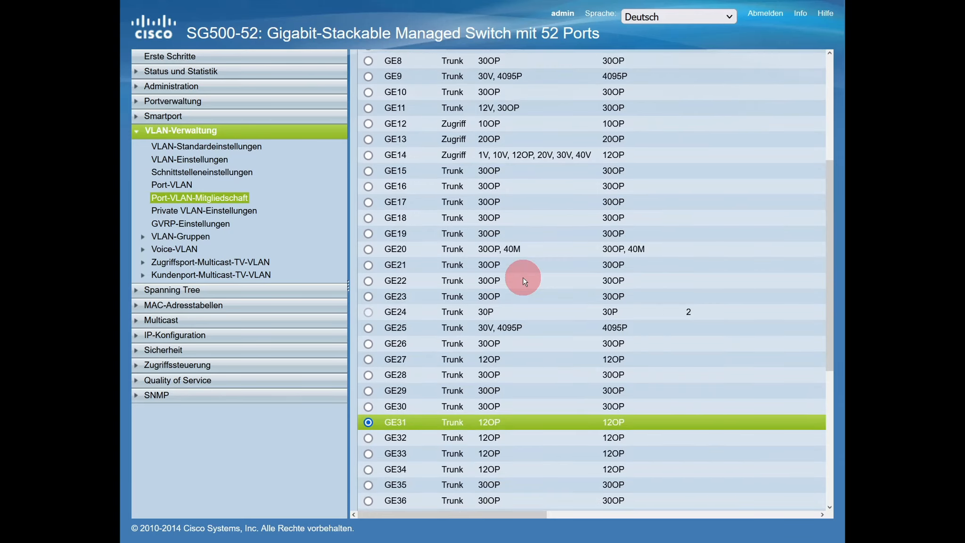
{"action": "scroll", "coordinate": [525, 281], "scroll_direction": "down", "scroll_amount": 5}
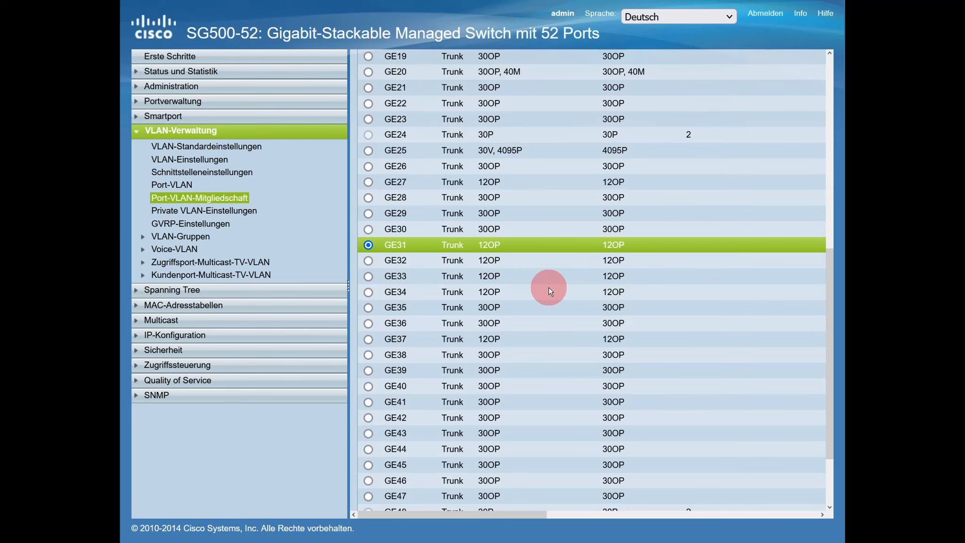
{"action": "scroll", "coordinate": [550, 291], "scroll_direction": "down", "scroll_amount": 2}
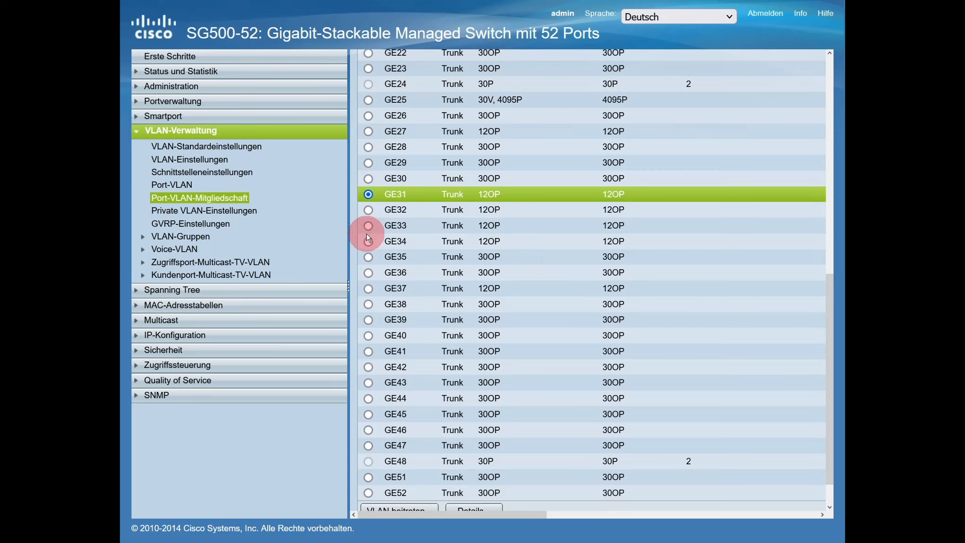
{"action": "scroll", "coordinate": [509, 267], "scroll_direction": "up", "scroll_amount": 1}
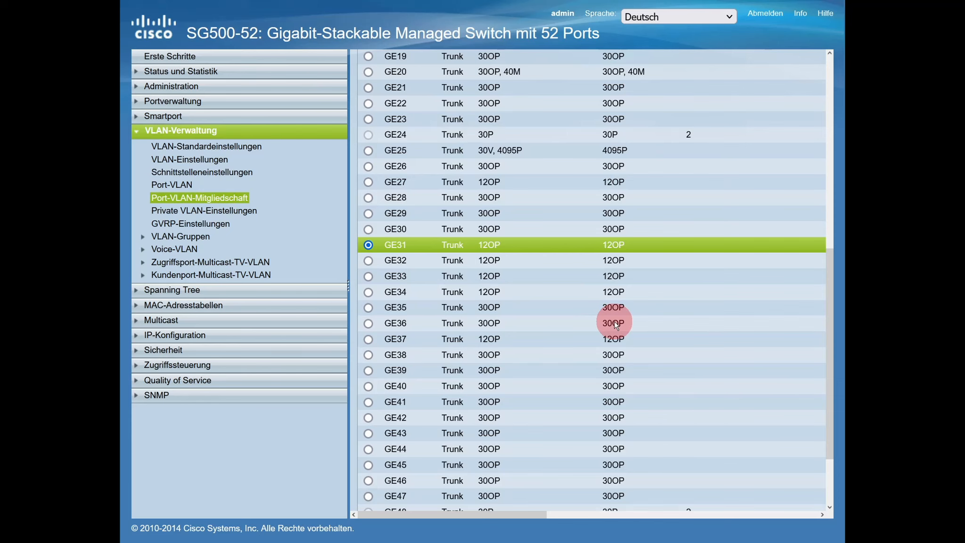
- Open the GVRP-Einstellungen page and review the global GVRP status and the per-port settings table
{"action": "left_click", "coordinate": [208, 224]}
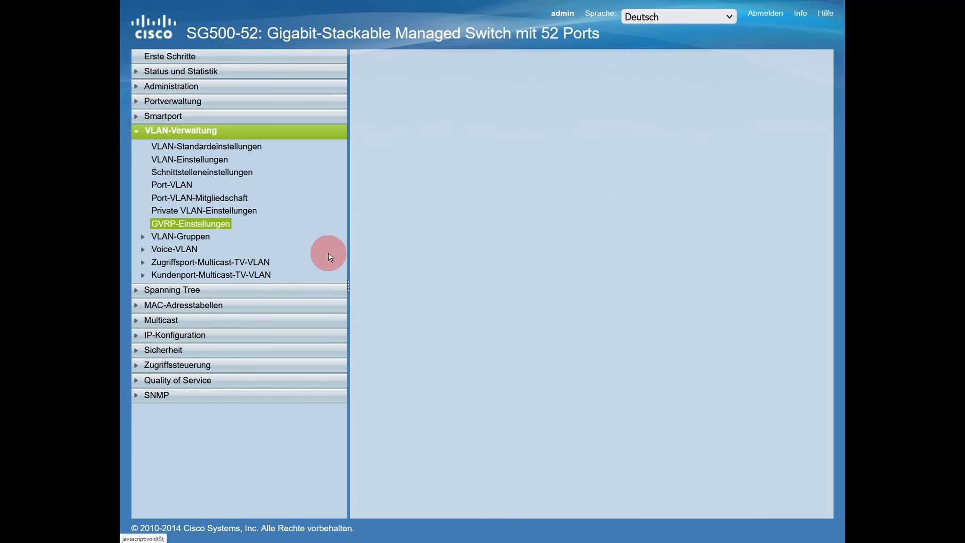
{"action": "scroll", "coordinate": [447, 231], "scroll_direction": "down", "scroll_amount": 5}
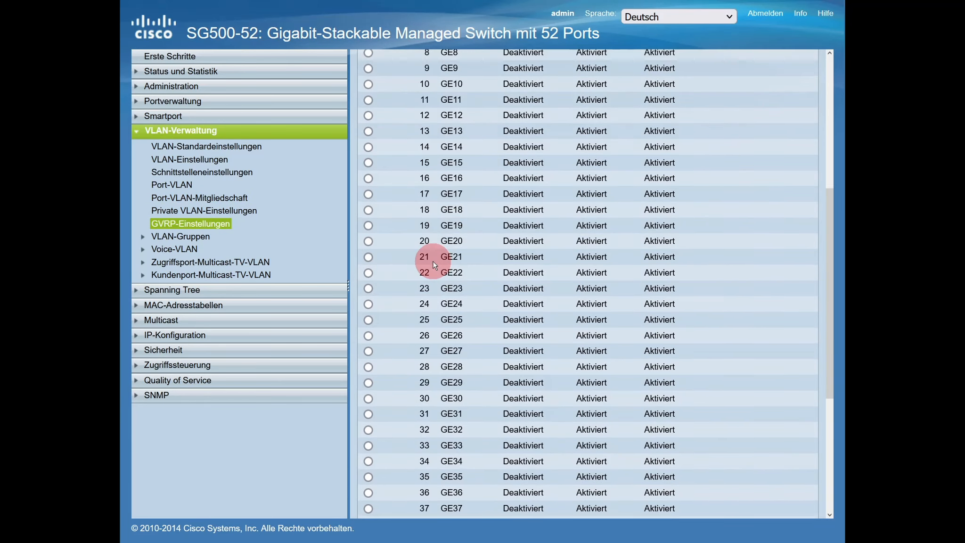
{"action": "scroll", "coordinate": [434, 264], "scroll_direction": "down", "scroll_amount": 2}
{"action": "scroll", "coordinate": [434, 263], "scroll_direction": "up", "scroll_amount": 8}
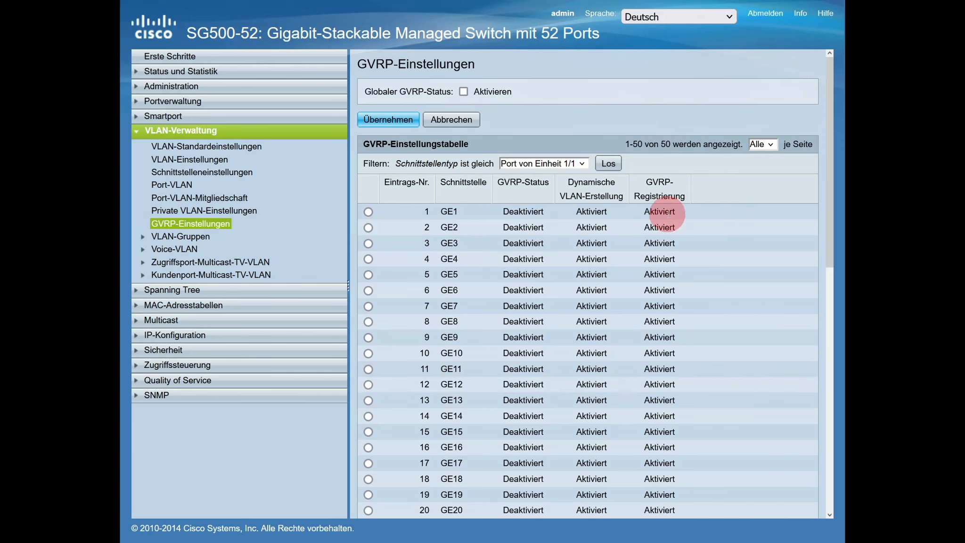
{"action": "left_click_drag", "start_coordinate": [829, 147], "coordinate": [806, 97]}
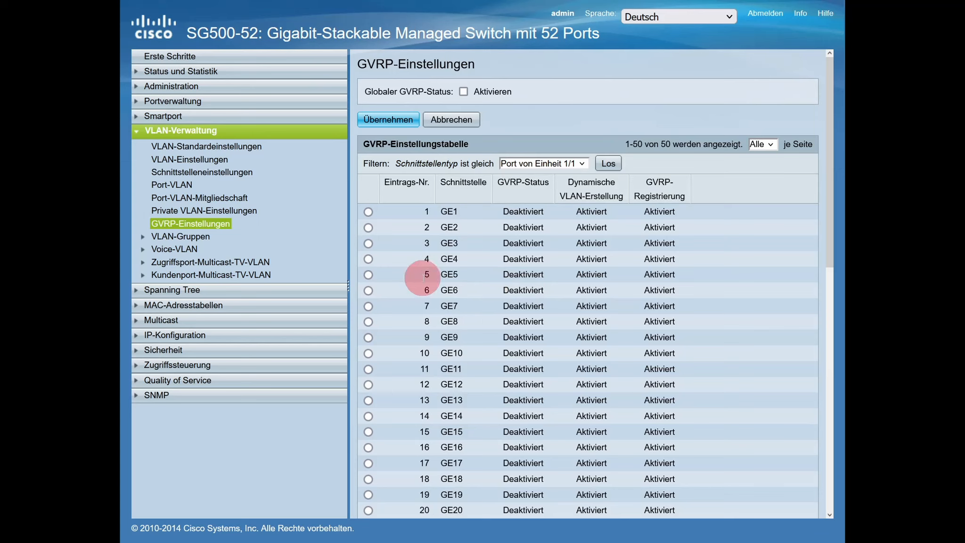
- Expand the VLAN-Gruppen and Voice-VLAN entries, and examine the GVRP settings of all ports down to GE52
{"action": "left_click", "coordinate": [203, 237]}
{"action": "left_click", "coordinate": [181, 275]}
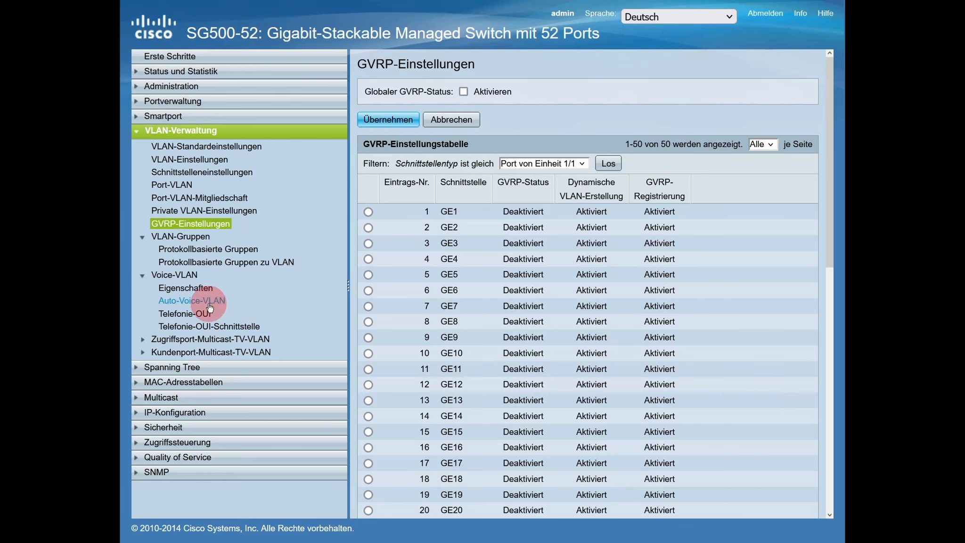
{"action": "scroll", "coordinate": [570, 302], "scroll_direction": "down", "scroll_amount": 3}
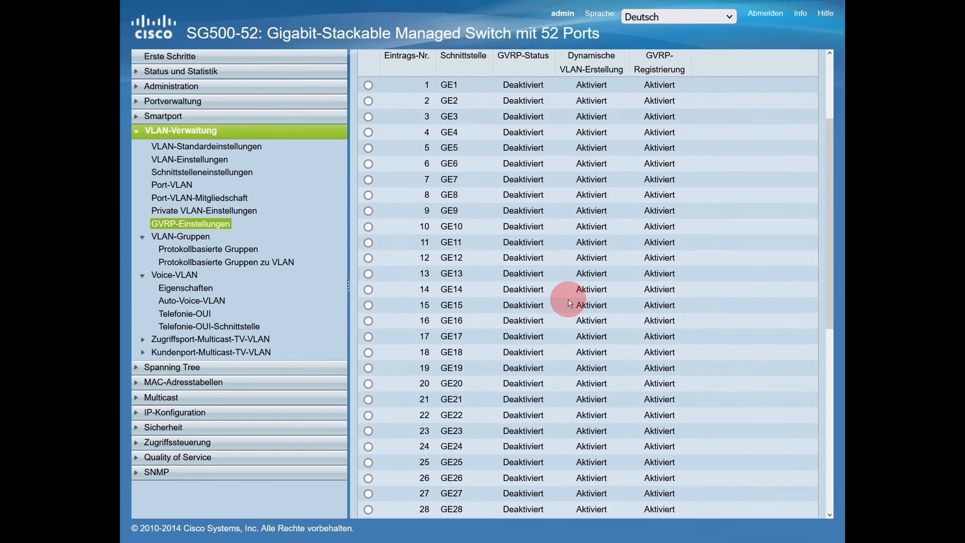
{"action": "scroll", "coordinate": [570, 302], "scroll_direction": "down", "scroll_amount": 2}
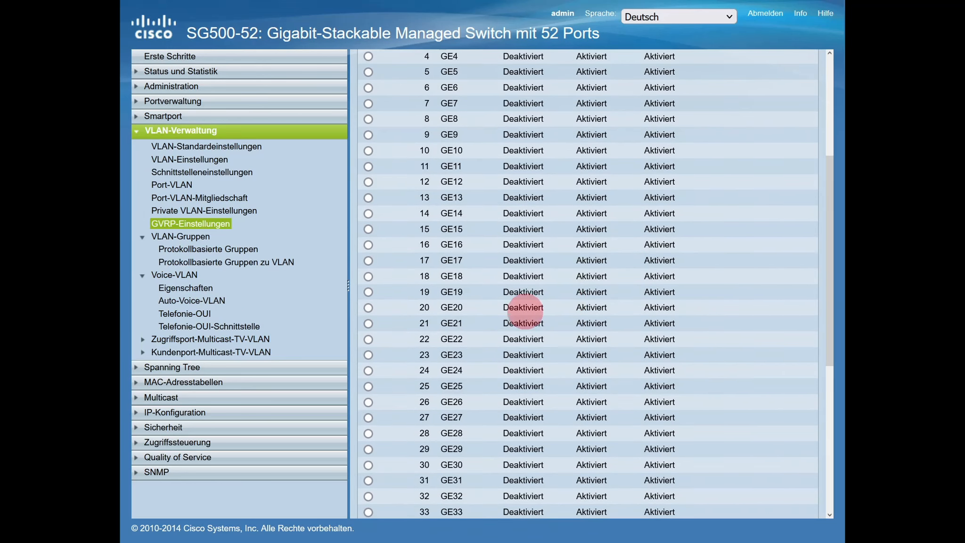
{"action": "scroll", "coordinate": [539, 268], "scroll_direction": "down", "scroll_amount": 3}
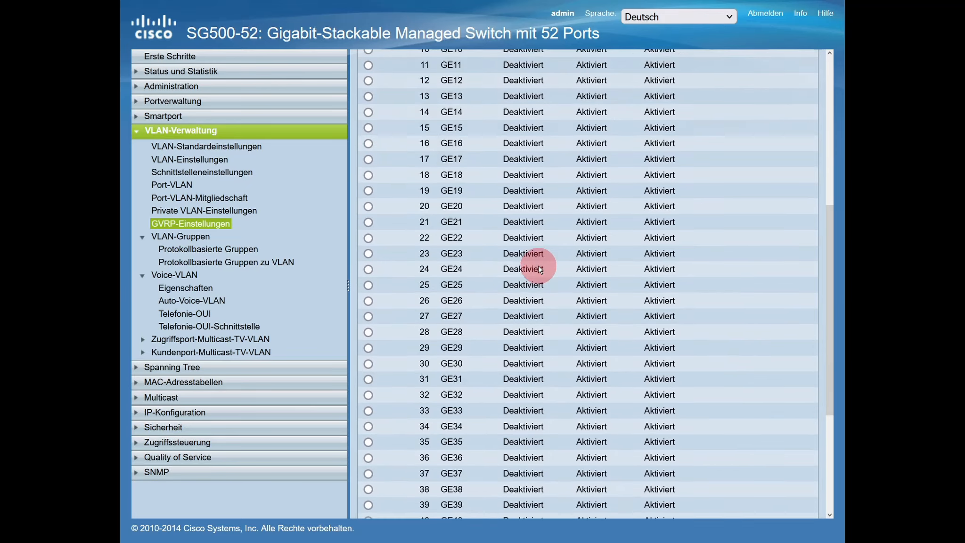
{"action": "scroll", "coordinate": [539, 269], "scroll_direction": "down", "scroll_amount": 4}
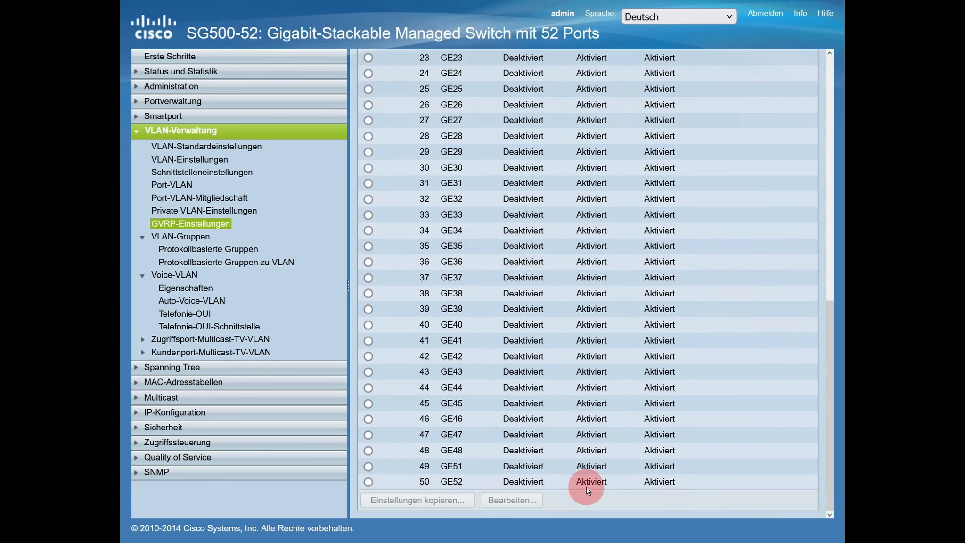